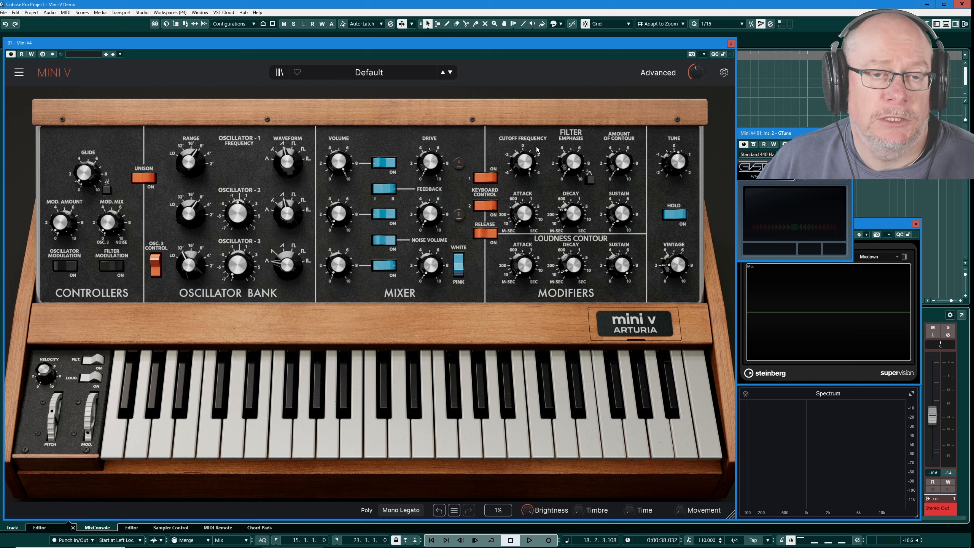
# - Sweep the filter cutoff frequency down to about 75 Hz, and bring it back up to 999 Hz
pyautogui.moveTo(528, 163)
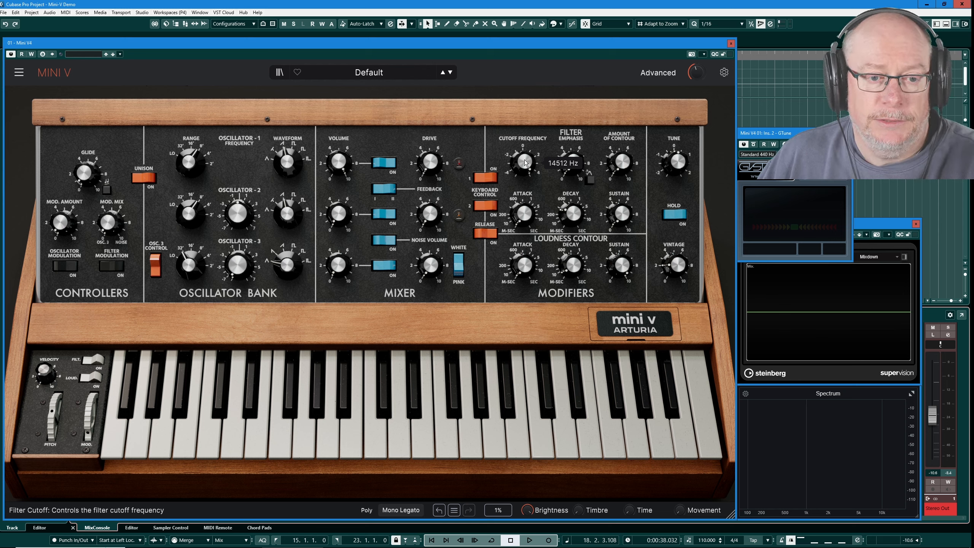
pyautogui.moveTo(526, 163); pyautogui.dragTo(526, 180)
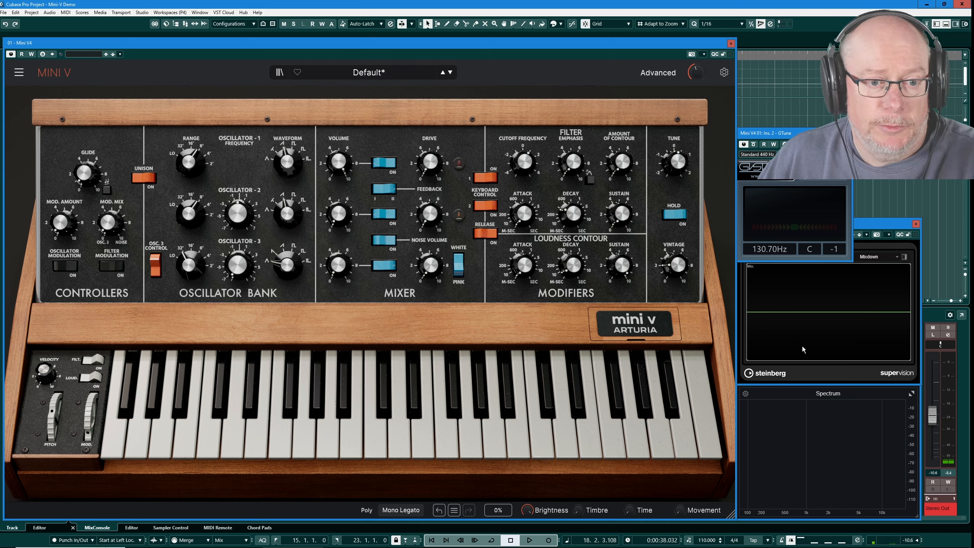
pyautogui.moveTo(524, 165); pyautogui.dragTo(524, 188)
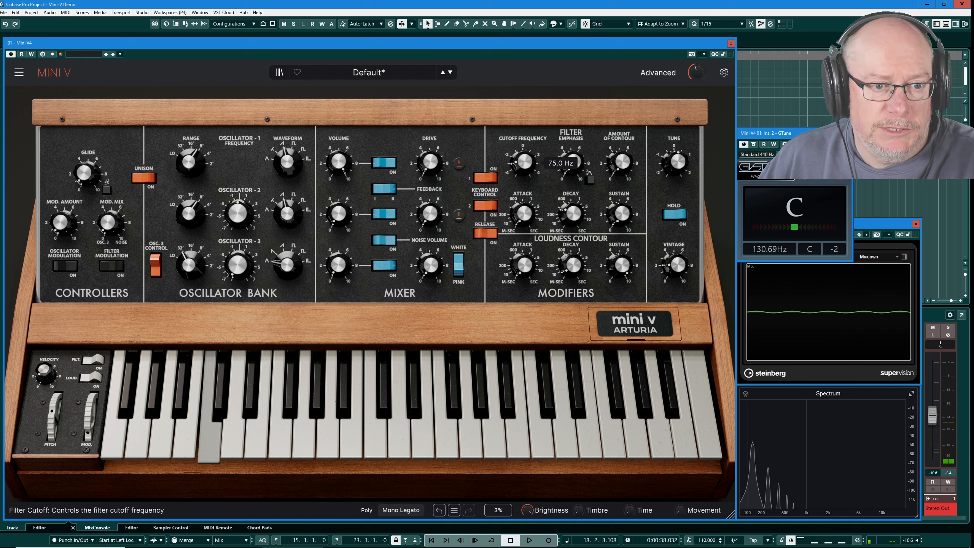
pyautogui.moveTo(525, 188); pyautogui.dragTo(524, 170)
pyautogui.moveTo(527, 165)
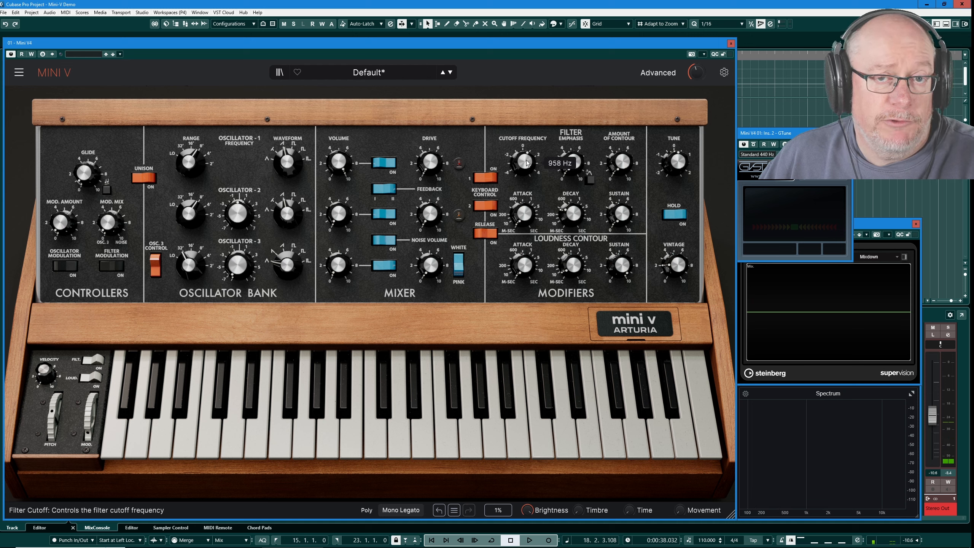
pyautogui.moveTo(526, 161); pyautogui.dragTo(527, 160)
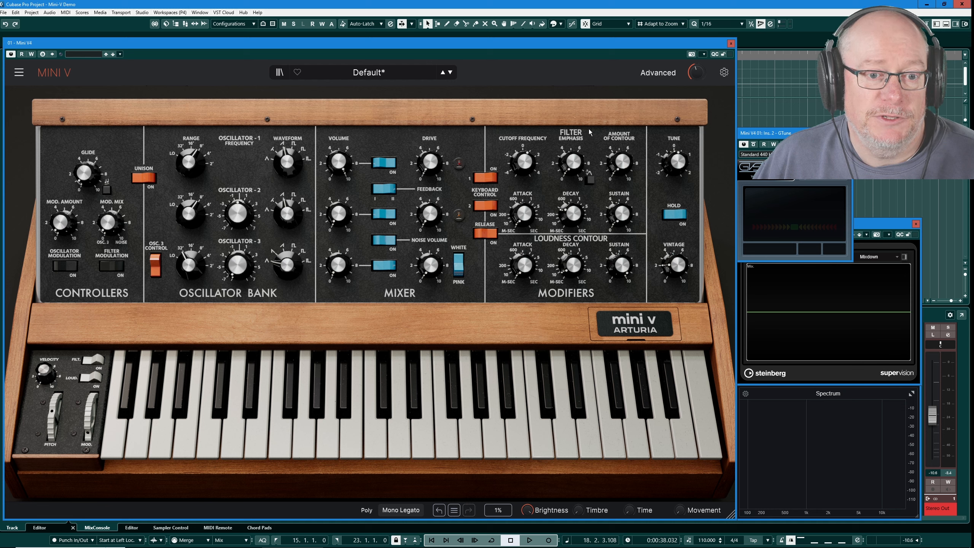
# - Raise and lower the filter emphasis to compare resonance amounts, leaving it at about 5.84
pyautogui.moveTo(576, 159)
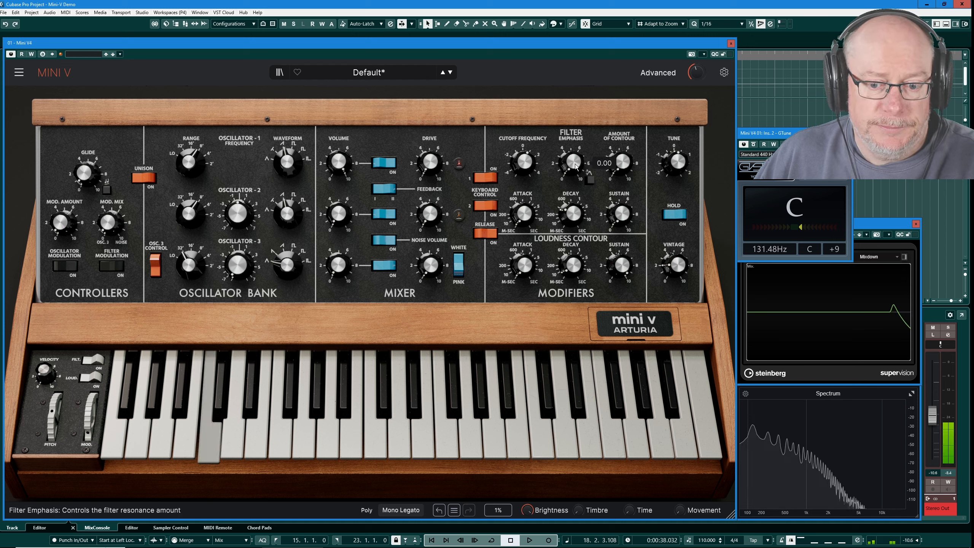
pyautogui.moveTo(575, 163); pyautogui.dragTo(575, 134)
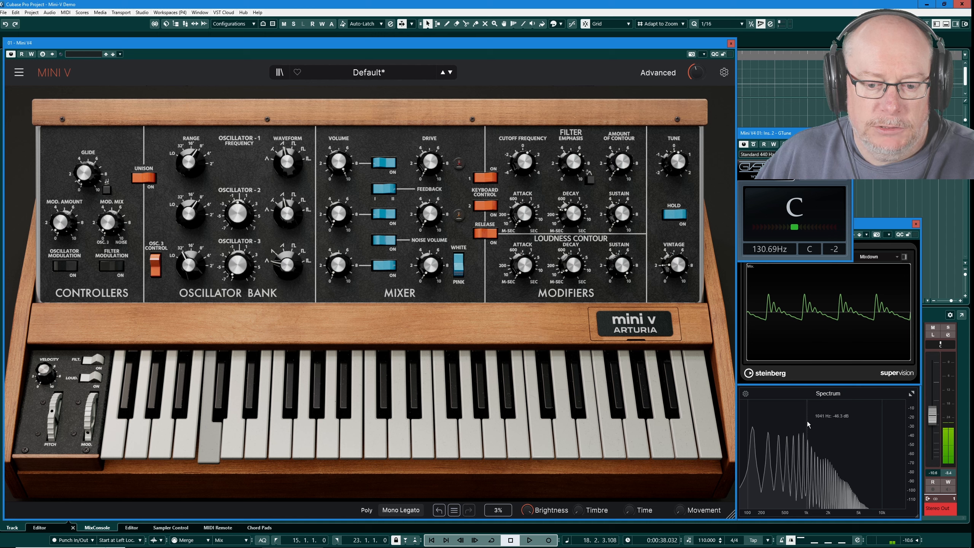
pyautogui.moveTo(574, 166)
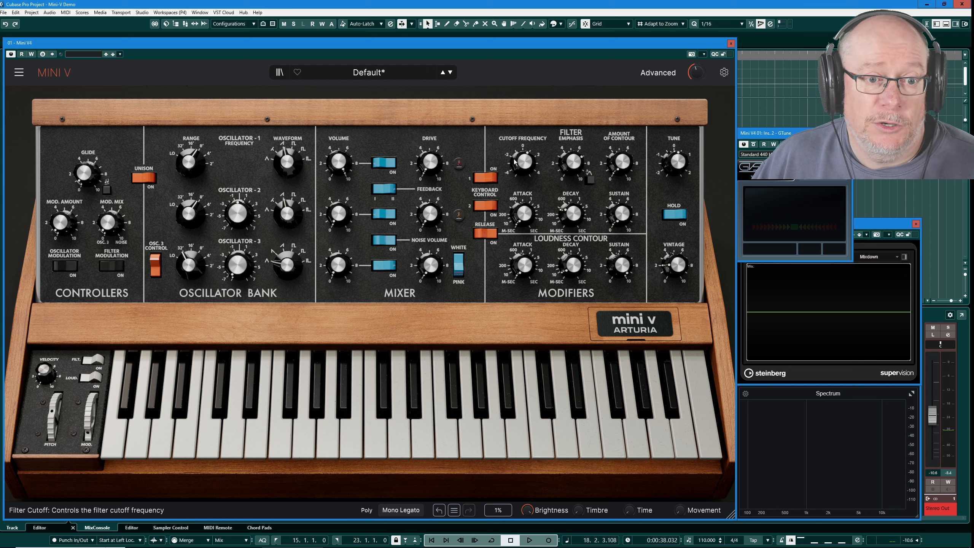
pyautogui.moveTo(522, 159)
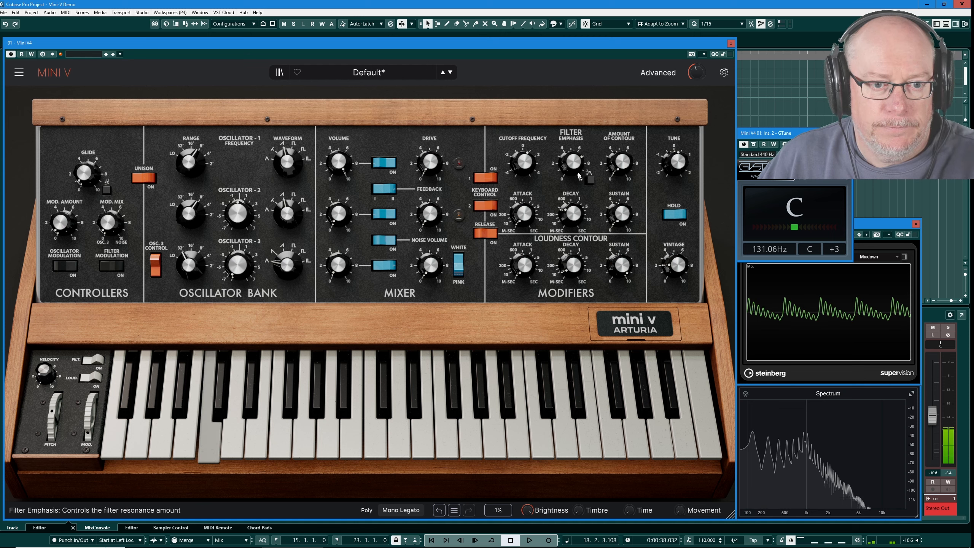
pyautogui.moveTo(572, 162); pyautogui.dragTo(566, 152)
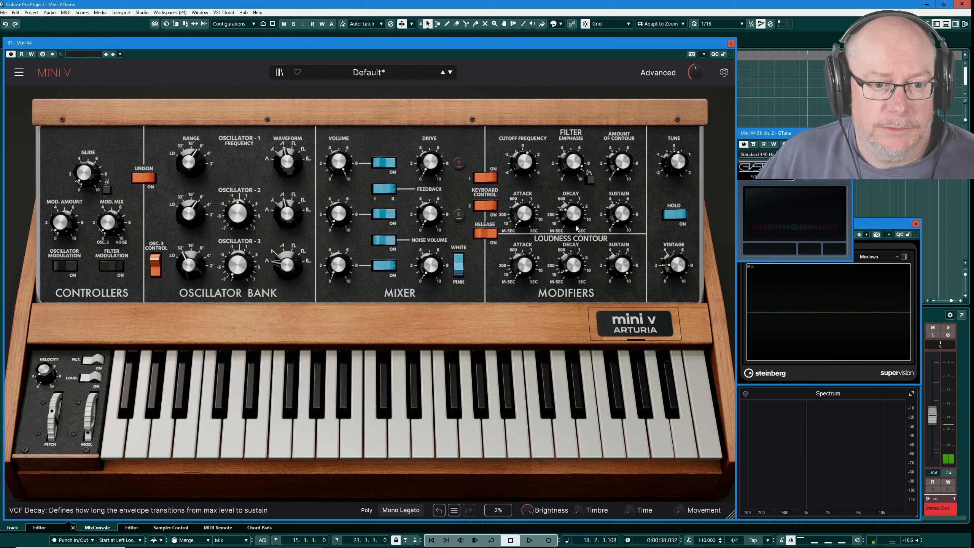
pyautogui.moveTo(573, 162)
pyautogui.scroll(-10, 574, 162)
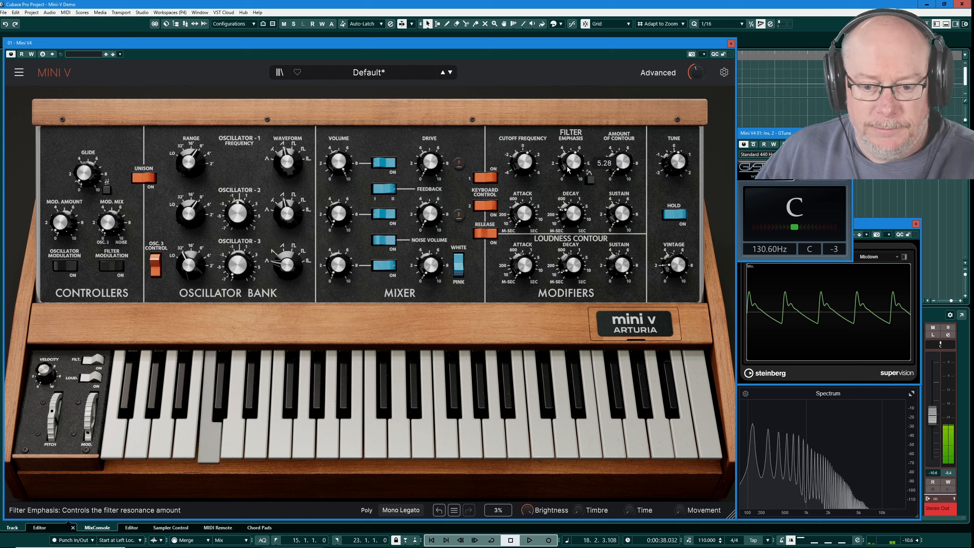
pyautogui.moveTo(574, 162); pyautogui.dragTo(574, 157)
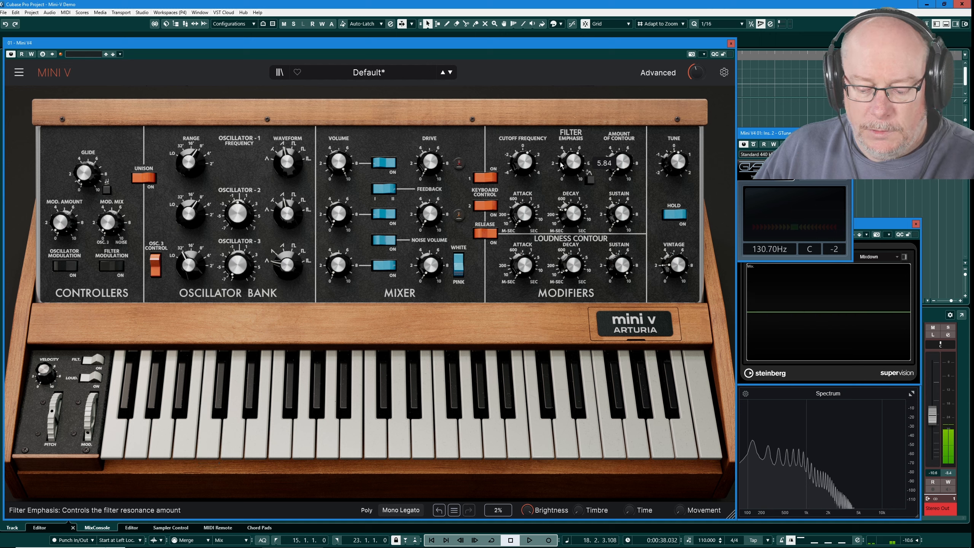
# - Sweep the filter cutoff frequency up to about 1582 Hz and return it to 999 Hz
pyautogui.moveTo(519, 178)
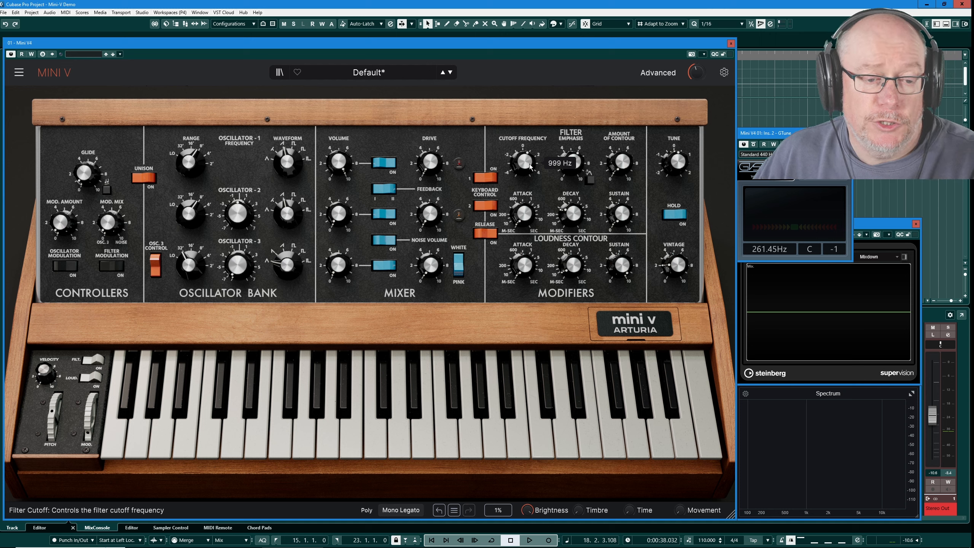
pyautogui.moveTo(525, 167); pyautogui.dragTo(527, 163)
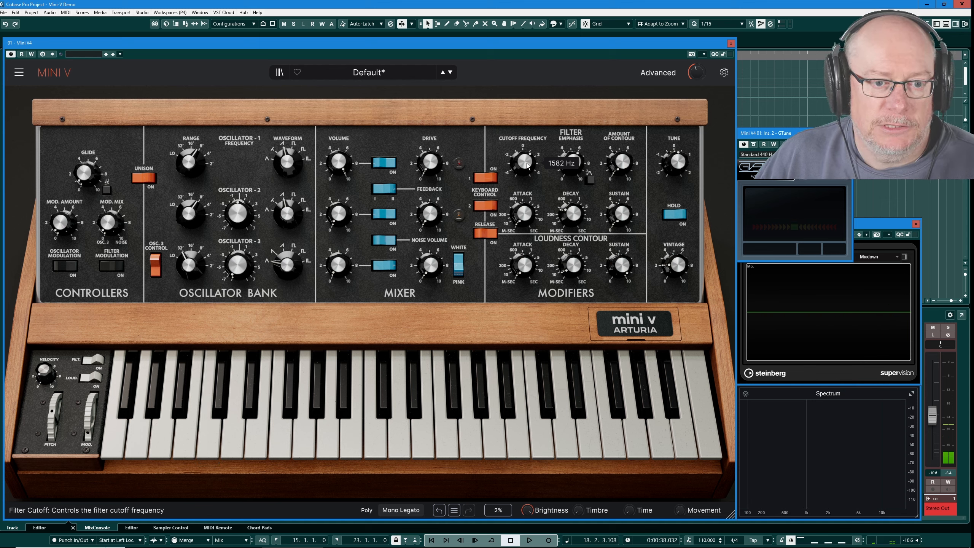
pyautogui.moveTo(527, 163); pyautogui.dragTo(527, 167)
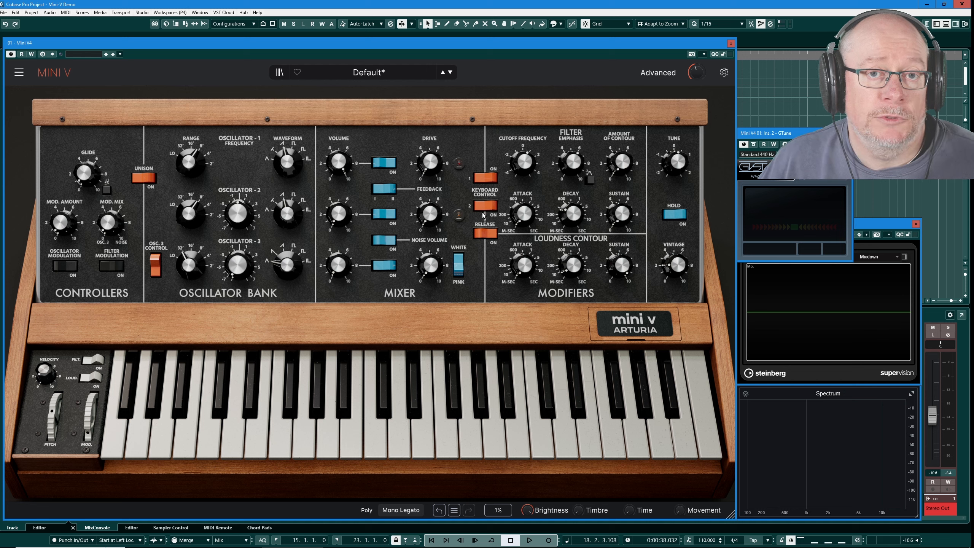
pyautogui.moveTo(526, 161)
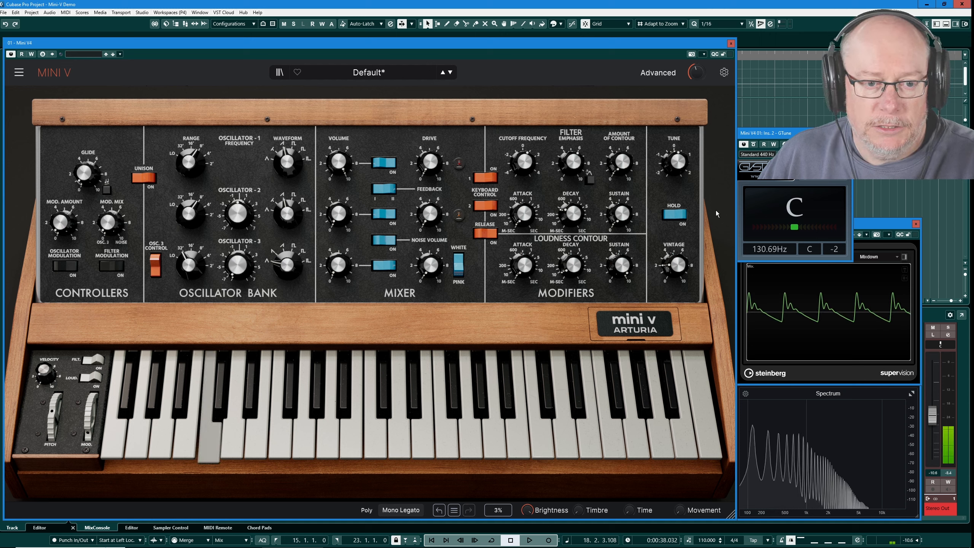
pyautogui.moveTo(574, 156)
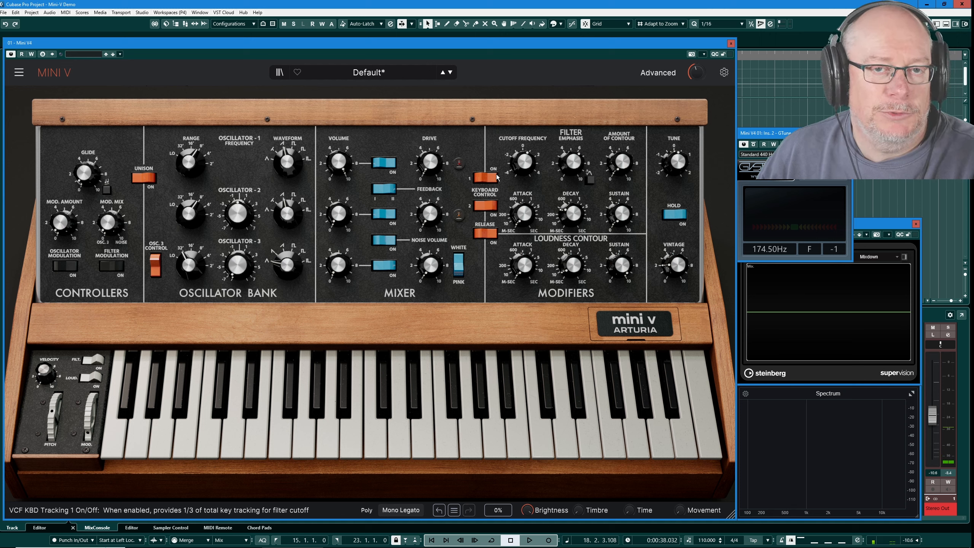
pyautogui.moveTo(527, 163)
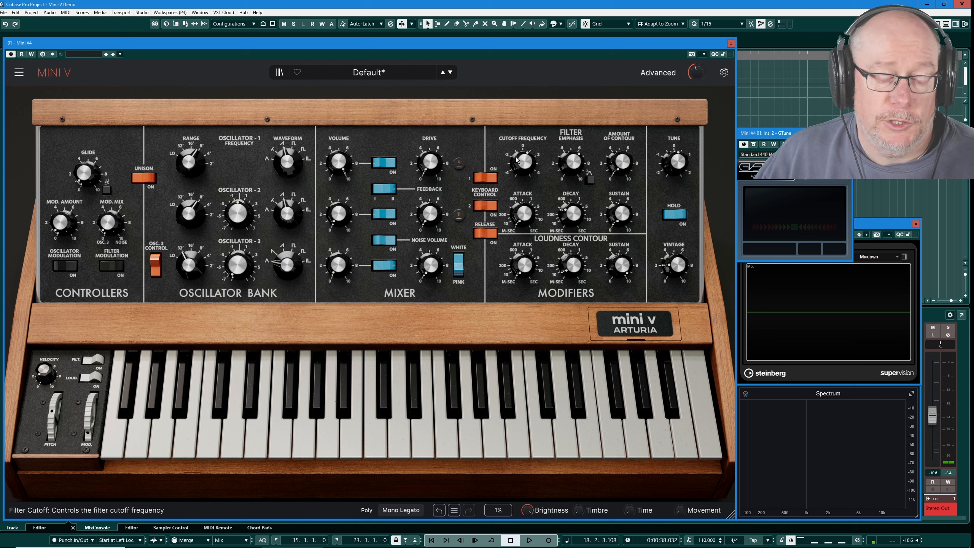
pyautogui.moveTo(517, 159)
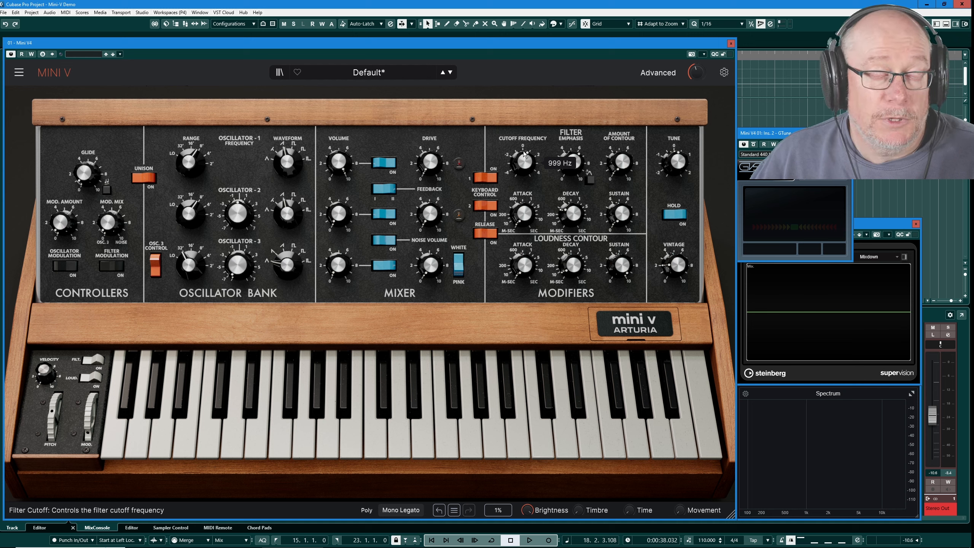
pyautogui.click(485, 177)
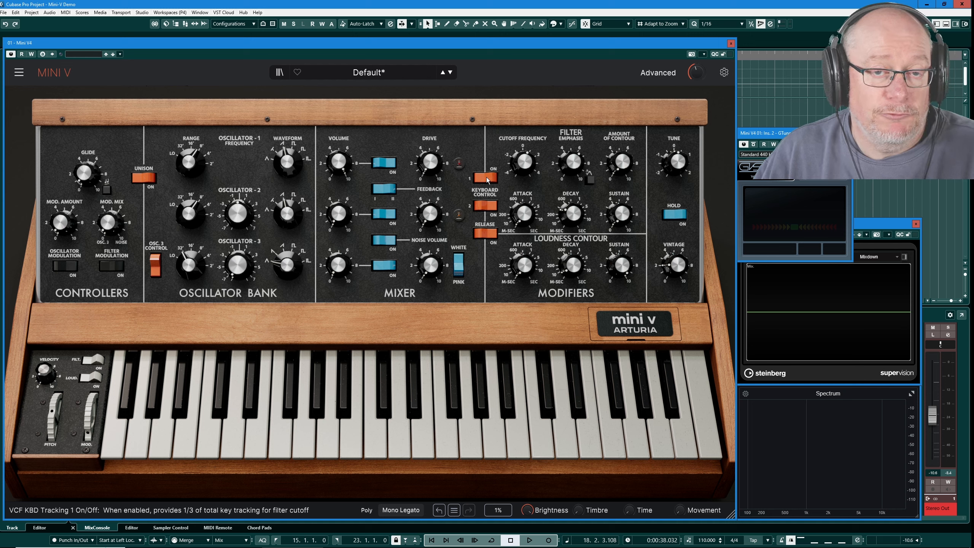
pyautogui.moveTo(525, 163)
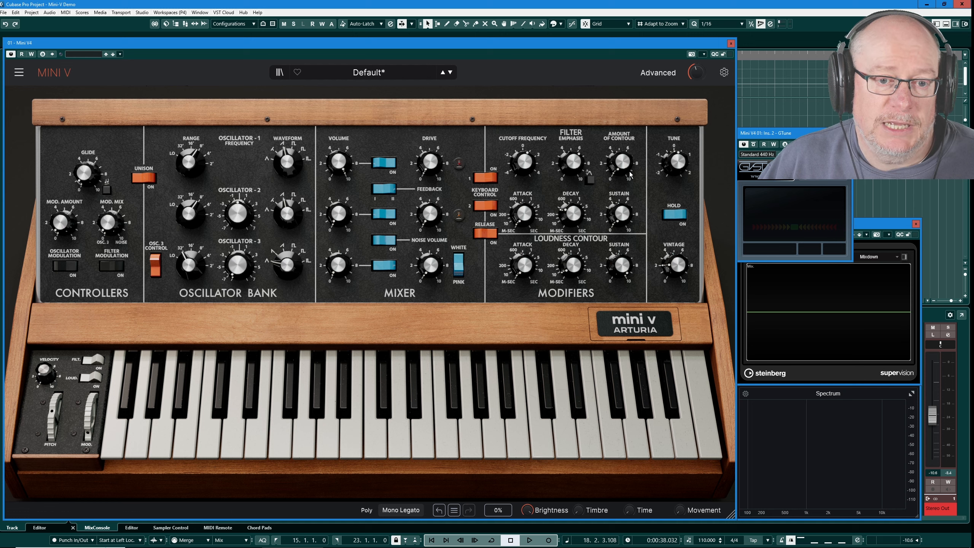
# - Raise the filter's amount of contour and increase the filter envelope's sustain level
pyautogui.moveTo(621, 165); pyautogui.dragTo(621, 129)
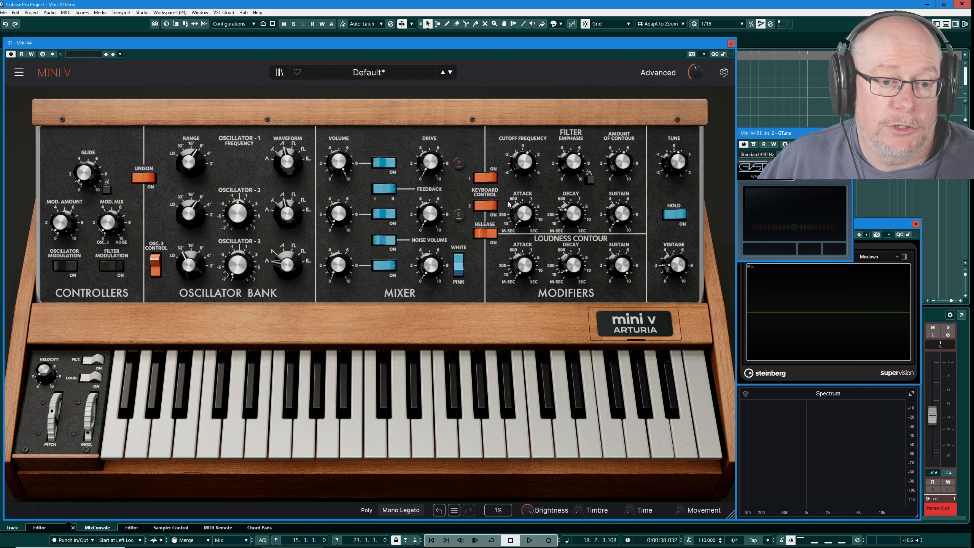
pyautogui.moveTo(616, 154)
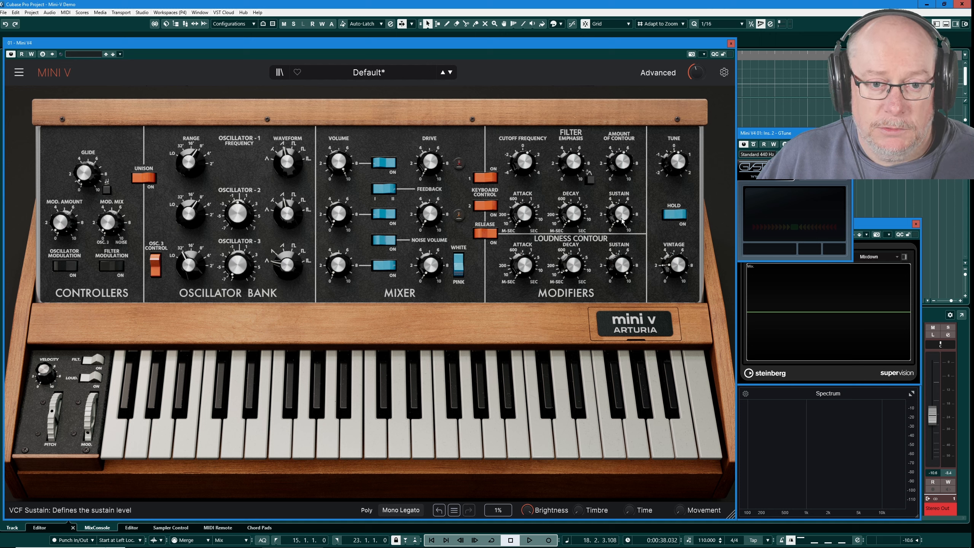
pyautogui.moveTo(566, 226)
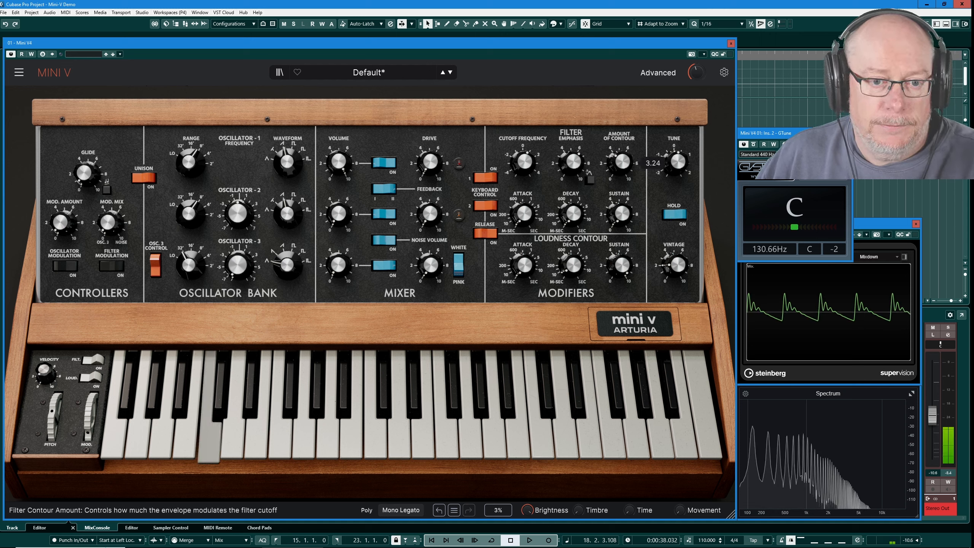
pyautogui.moveTo(620, 163); pyautogui.dragTo(620, 123)
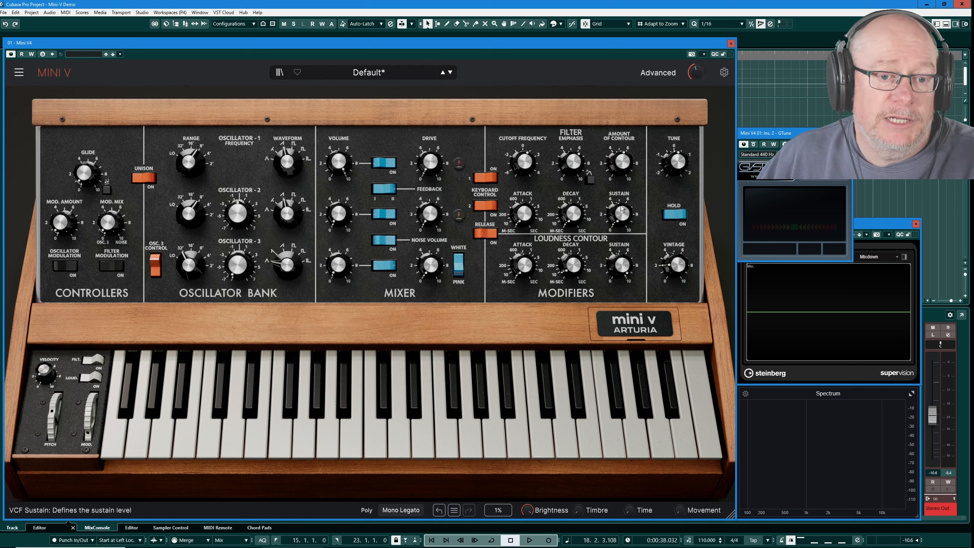
pyautogui.moveTo(621, 207)
pyautogui.moveTo(620, 206); pyautogui.dragTo(620, 188)
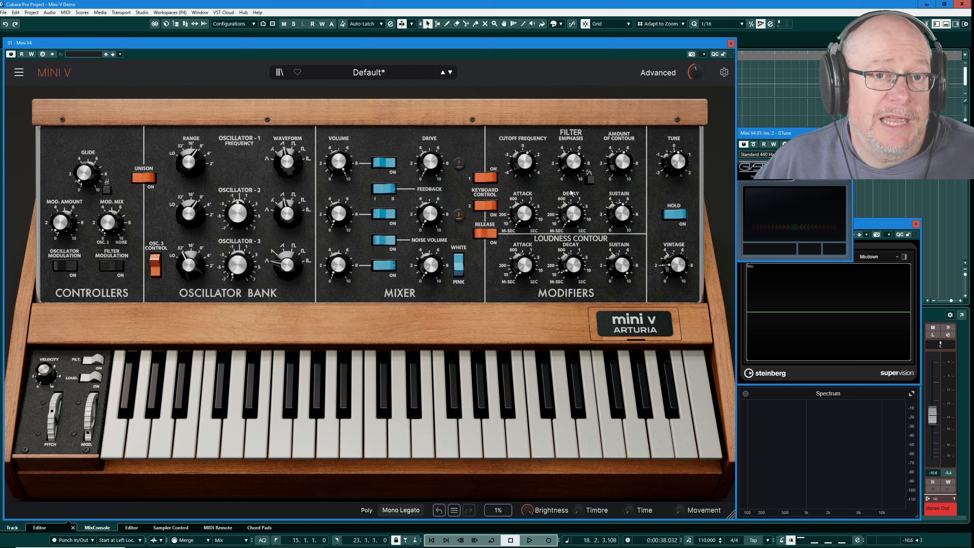
# - Set the filter envelope's attack to about 942 ms and adjust its decay time
pyautogui.moveTo(526, 216); pyautogui.dragTo(574, 214)
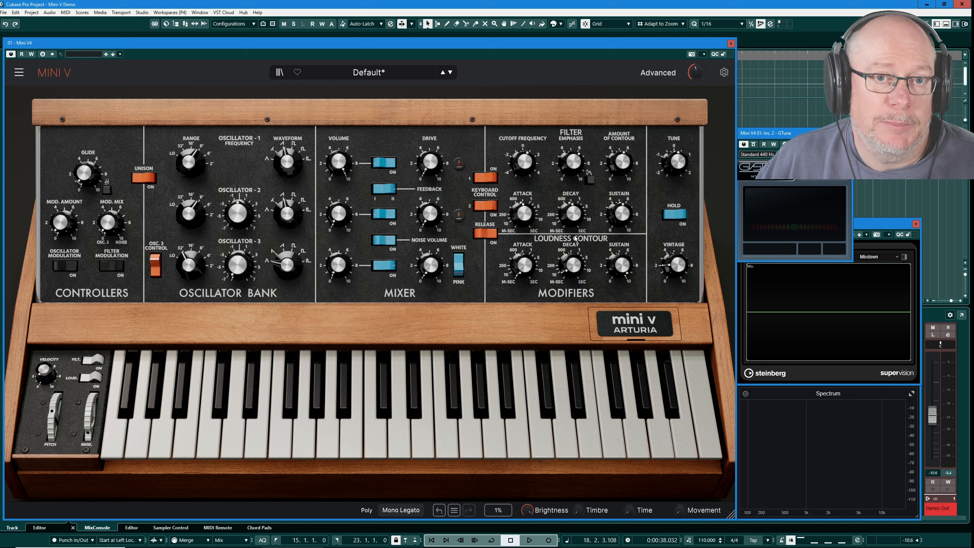
pyautogui.moveTo(527, 214)
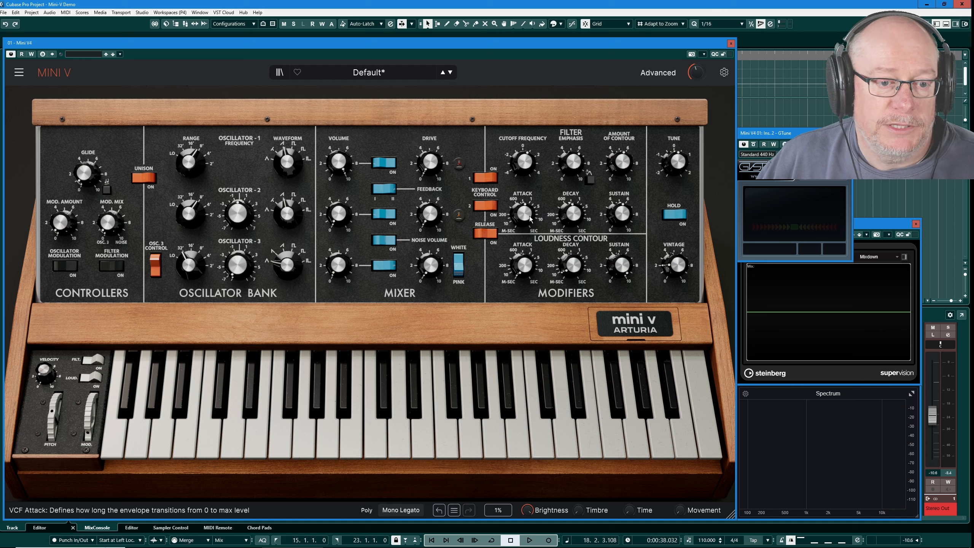
pyautogui.moveTo(529, 216); pyautogui.dragTo(525, 213)
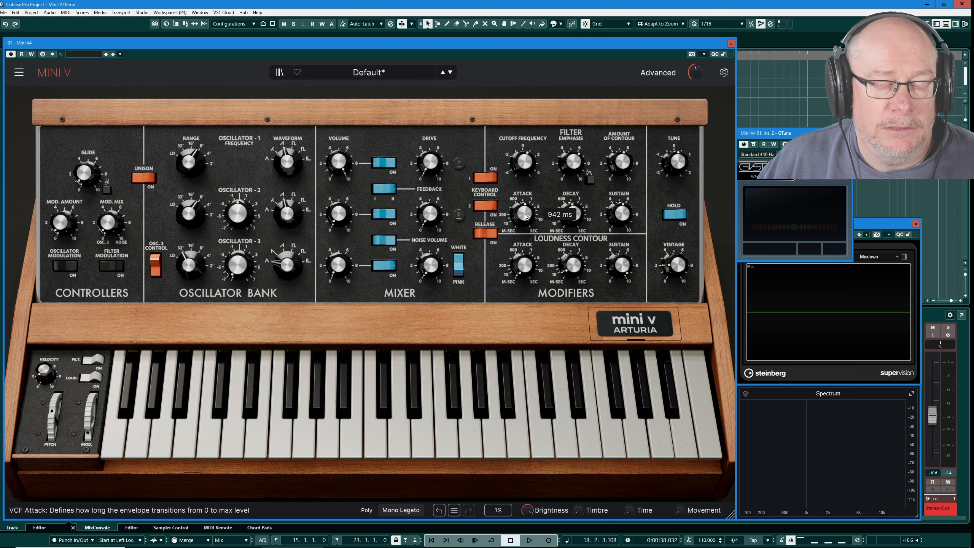
pyautogui.moveTo(573, 216)
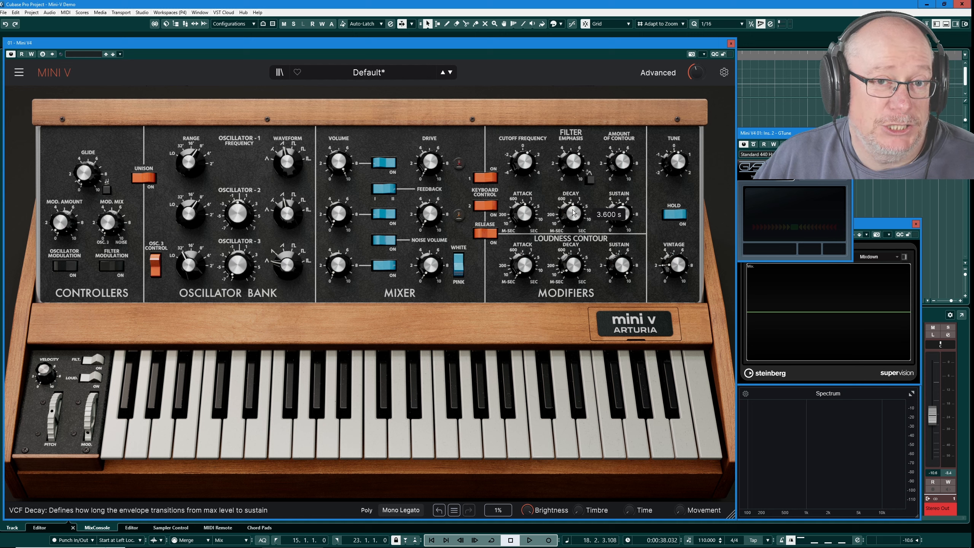
pyautogui.moveTo(573, 214)
pyautogui.mouseDown()
pyautogui.moveTo(573, 235)
pyautogui.moveTo(580, 221)
pyautogui.moveTo(526, 215)
pyautogui.moveTo(576, 216)
pyautogui.mouseUp()
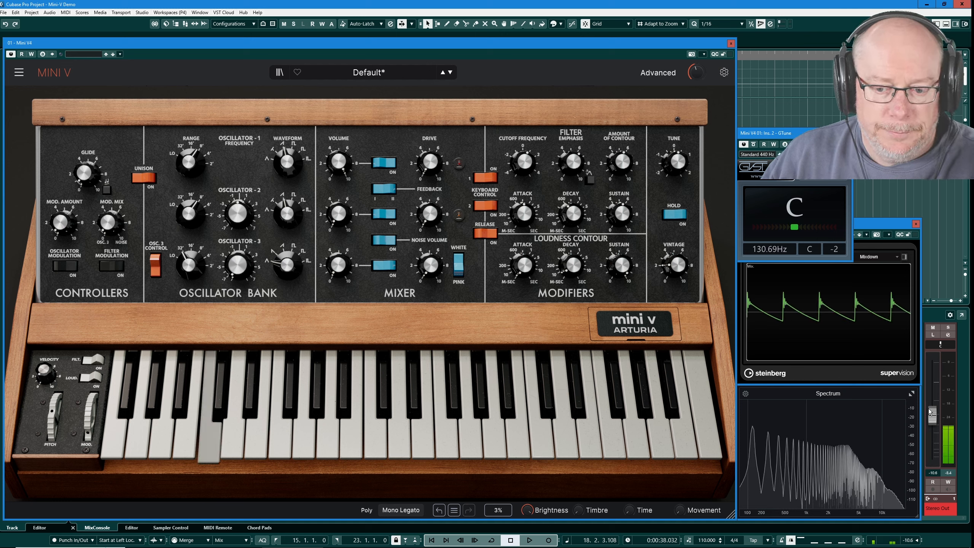
# - Lower the Stereo Out channel's level to -14.2 dB
pyautogui.moveTo(929, 411); pyautogui.dragTo(930, 424)
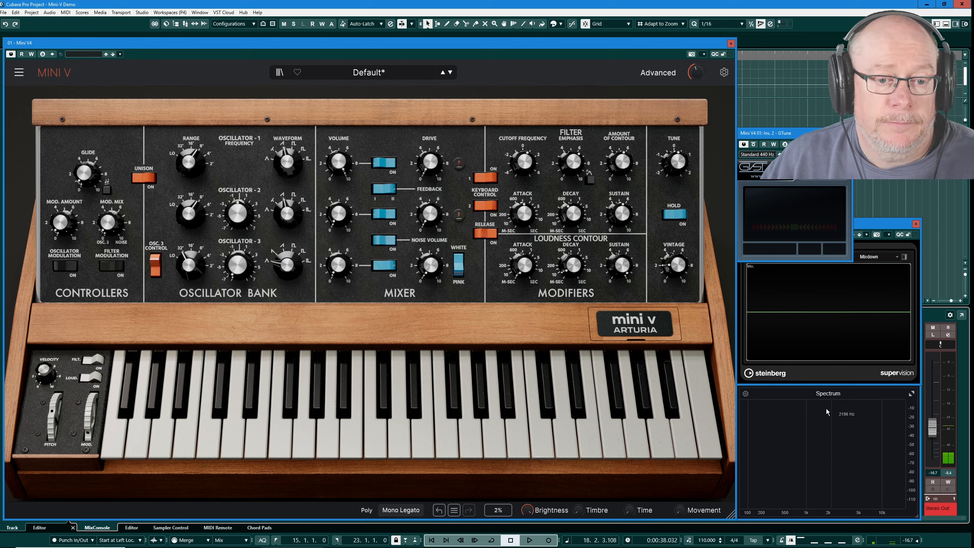
pyautogui.moveTo(618, 220)
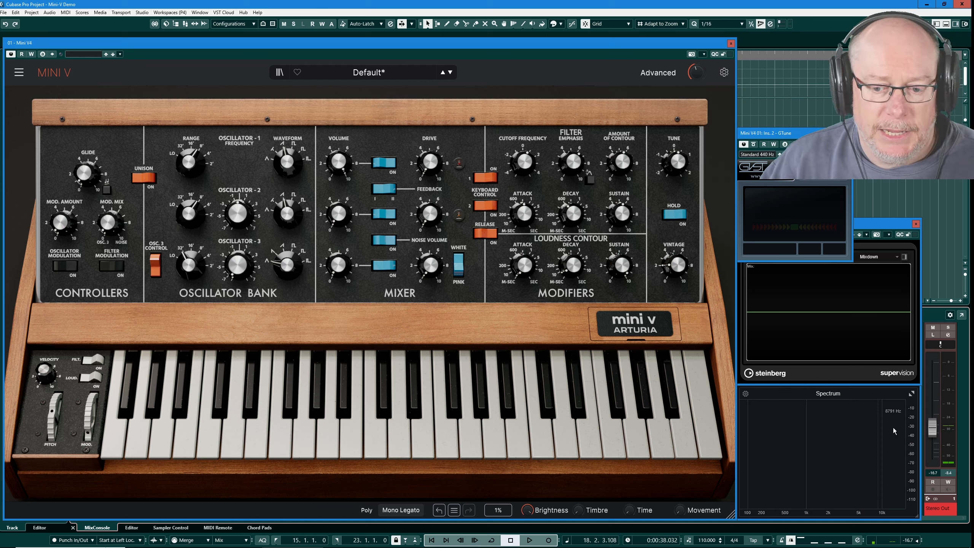
pyautogui.moveTo(932, 427); pyautogui.dragTo(932, 422)
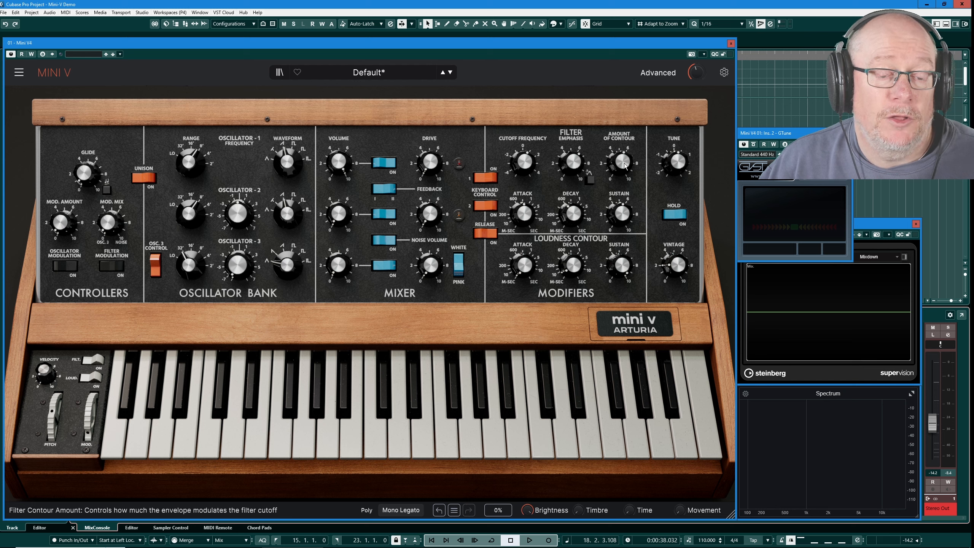
pyautogui.moveTo(623, 166)
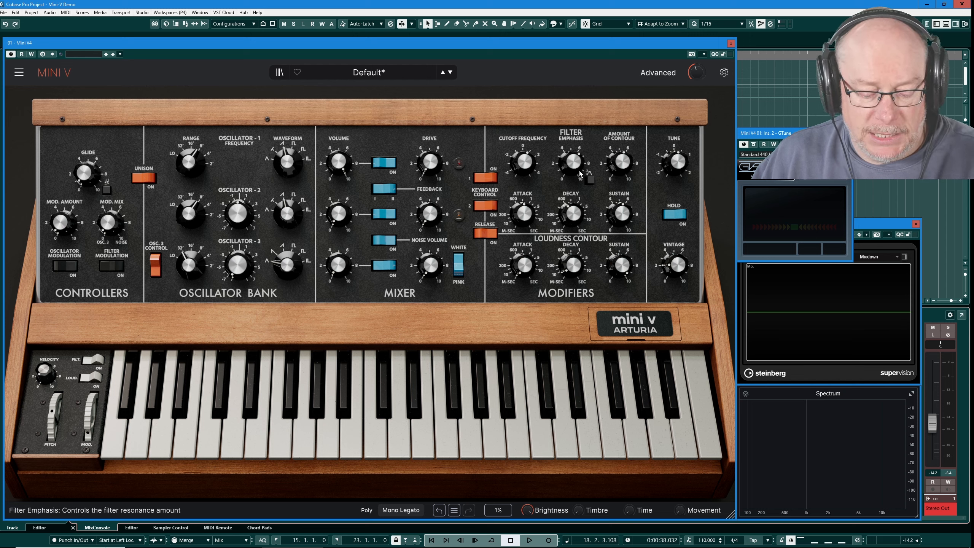
# - Adjust the filter envelope's sustain level slightly
pyautogui.moveTo(620, 217)
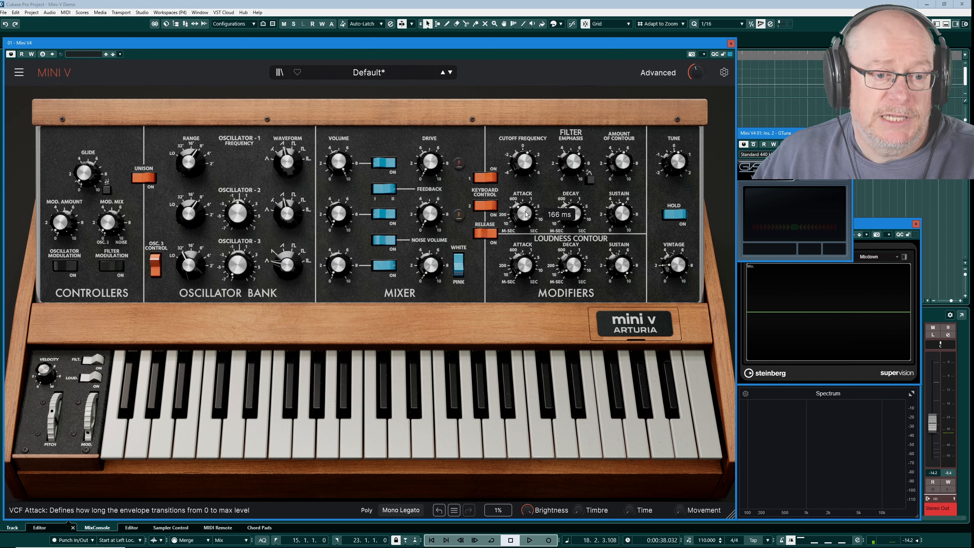
pyautogui.moveTo(570, 217)
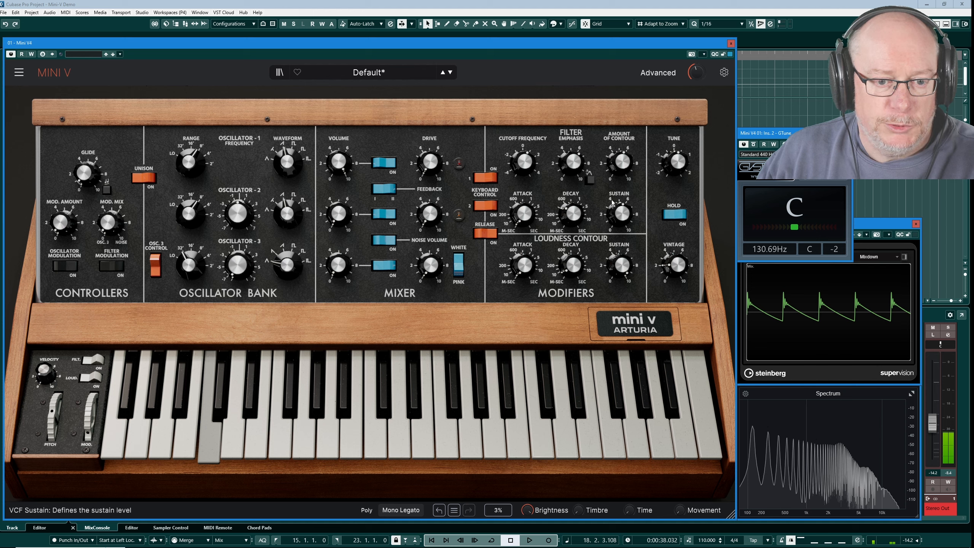
pyautogui.moveTo(615, 209); pyautogui.dragTo(615, 208)
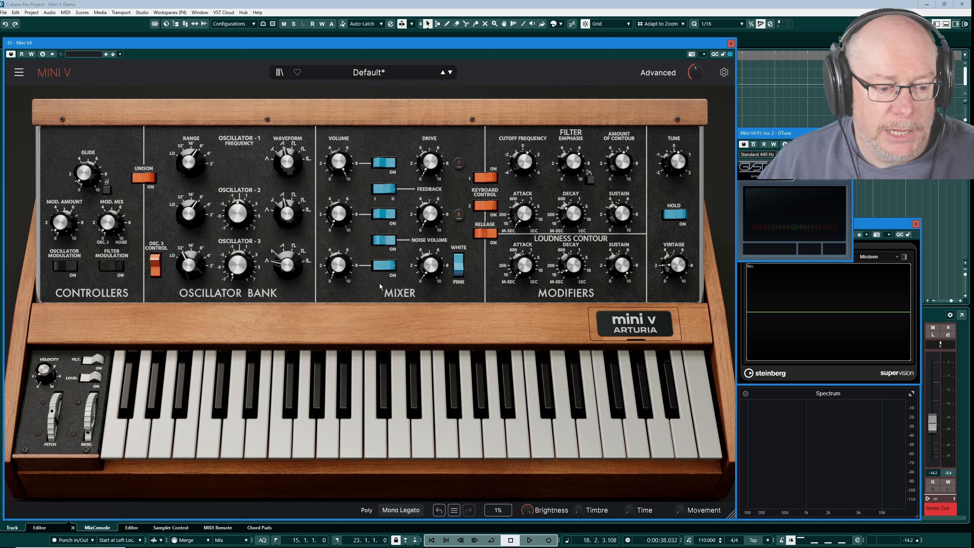
# - Try the Mono and Poly 4 voice modes and return the voice mode to Mono Legato
pyautogui.click(400, 510)
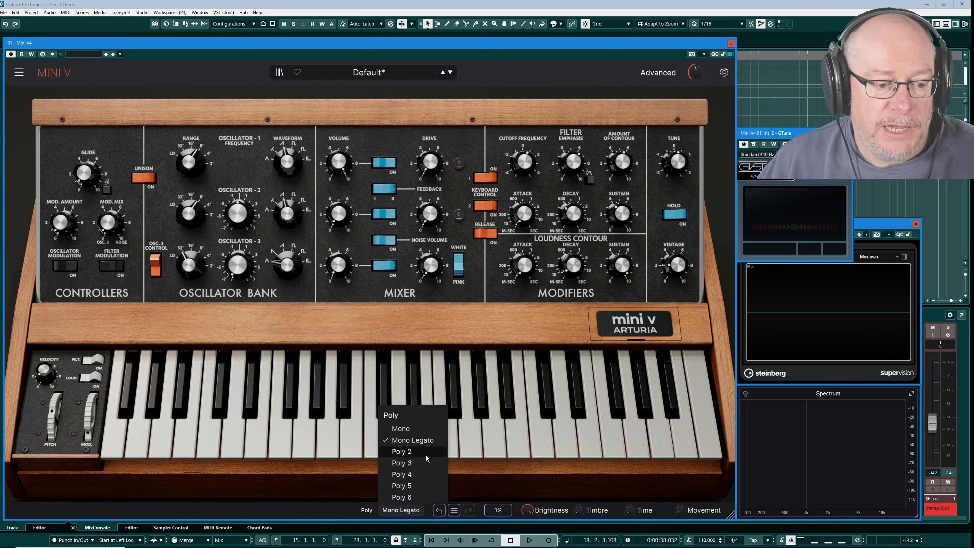
pyautogui.click(404, 428)
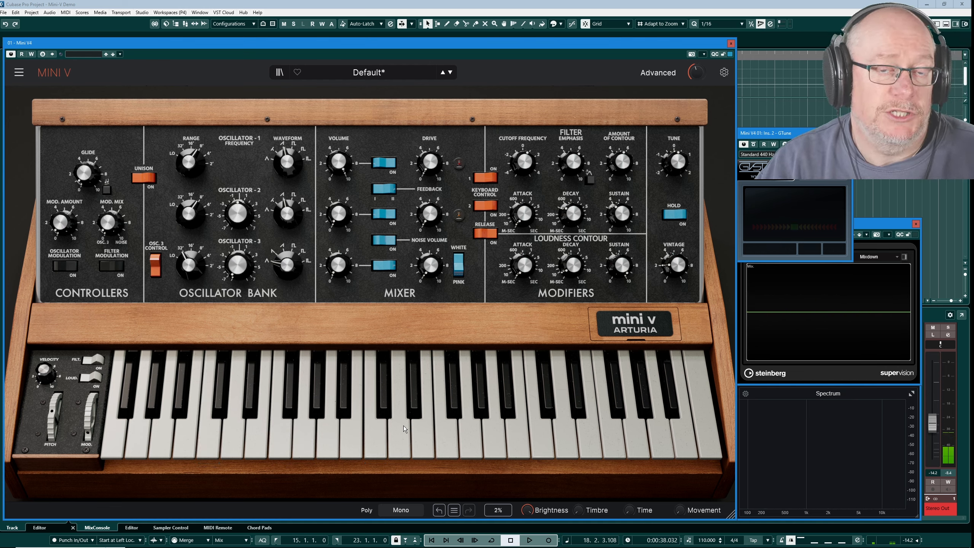
pyautogui.click(400, 510)
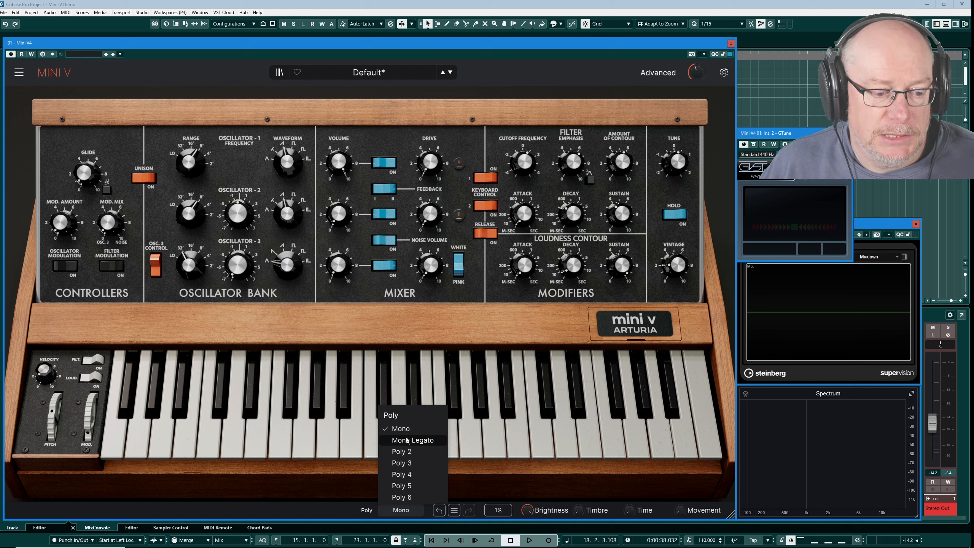
pyautogui.click(403, 474)
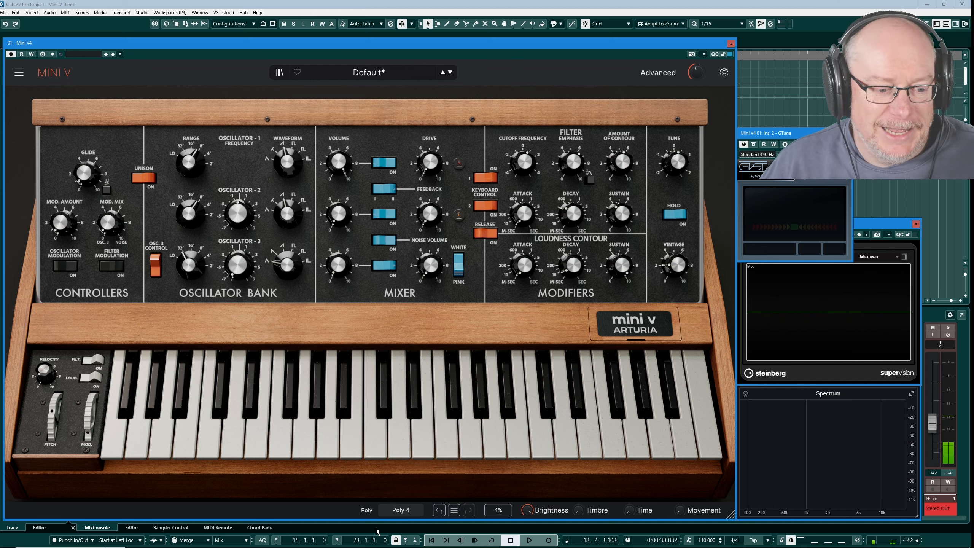
pyautogui.click(404, 510)
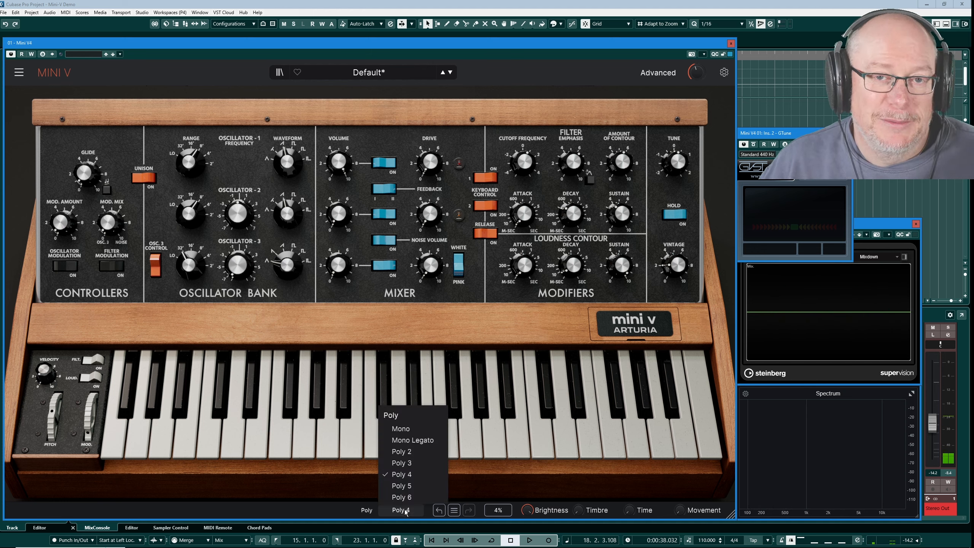
pyautogui.click(403, 440)
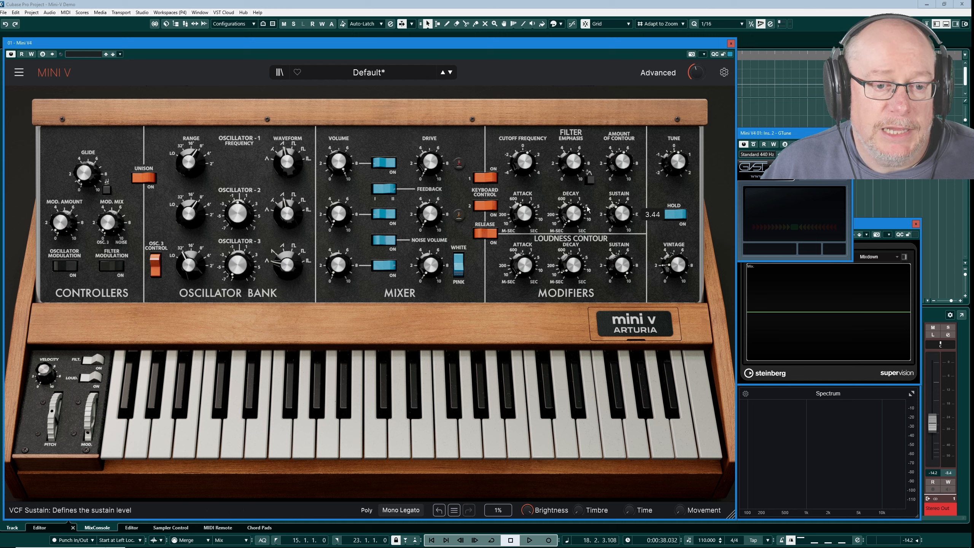
# - Lower the filter envelope's sustain level and adjust its attack time
pyautogui.moveTo(573, 214)
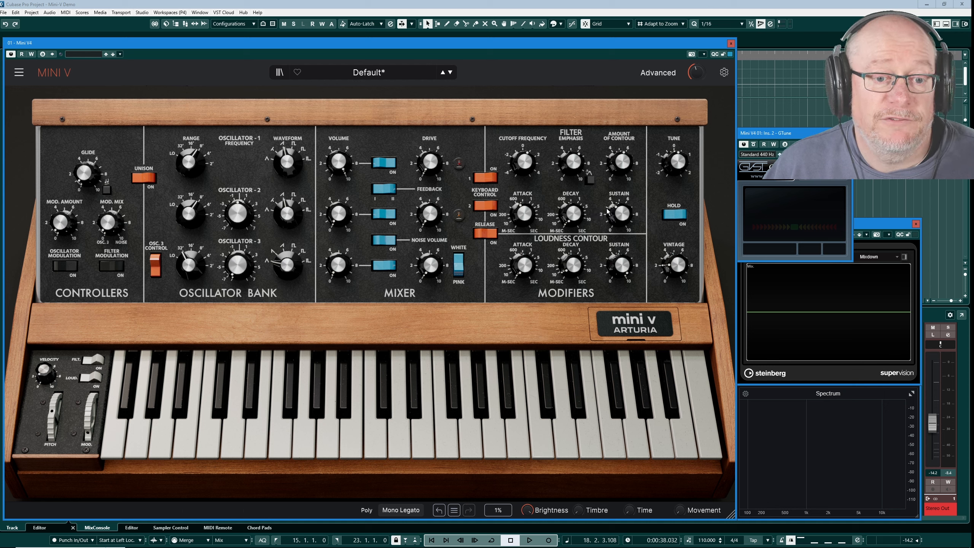
pyautogui.moveTo(620, 213)
pyautogui.moveTo(620, 214); pyautogui.dragTo(621, 243)
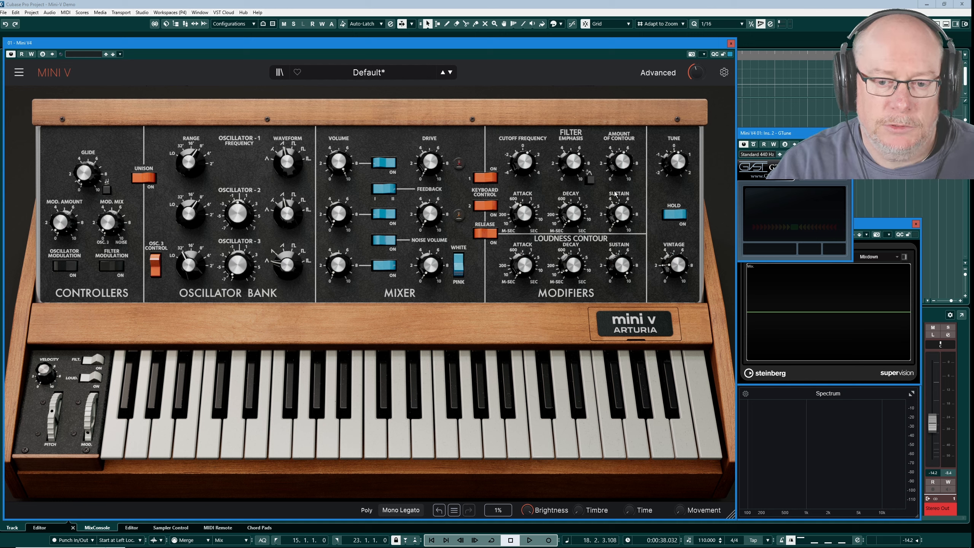
pyautogui.moveTo(524, 214)
pyautogui.mouseDown()
pyautogui.moveTo(523, 203)
pyautogui.moveTo(522, 214)
pyautogui.mouseUp()
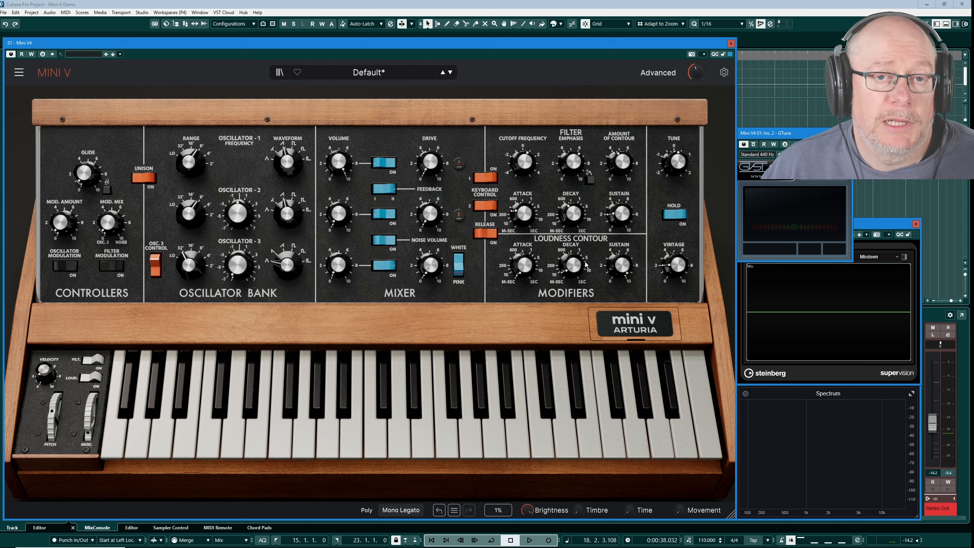
# - Adjust the decay time and sustain level of the loudness contour
pyautogui.moveTo(572, 268)
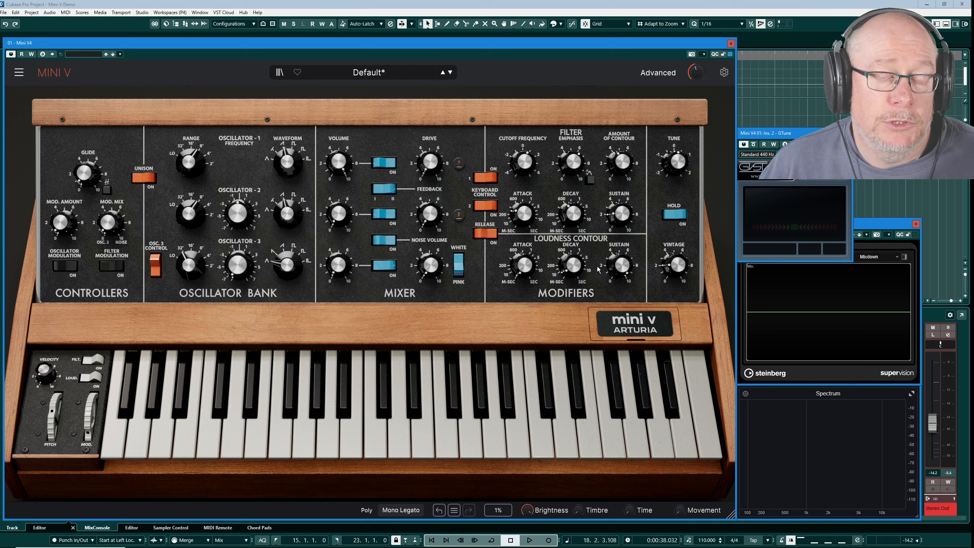
pyautogui.moveTo(520, 278)
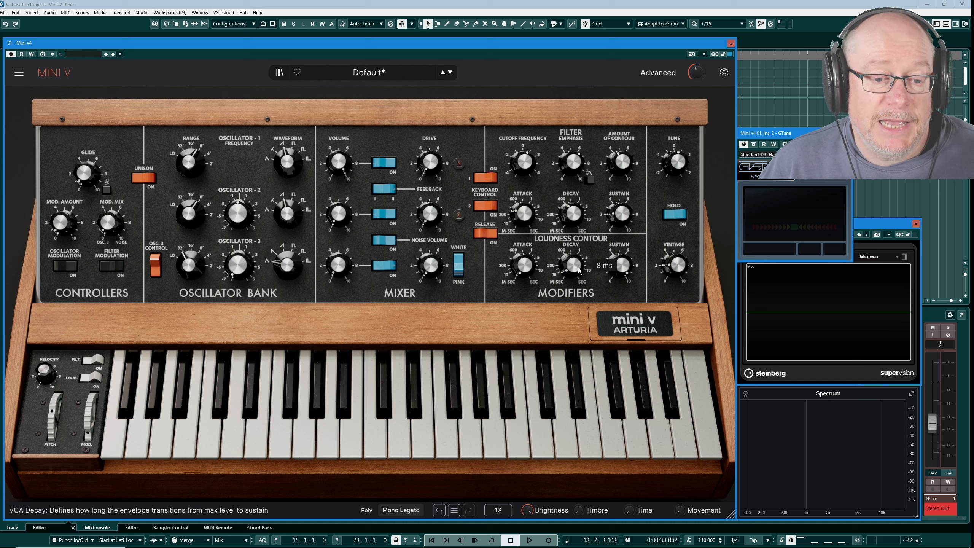
pyautogui.moveTo(579, 271); pyautogui.dragTo(579, 267)
pyautogui.moveTo(618, 264)
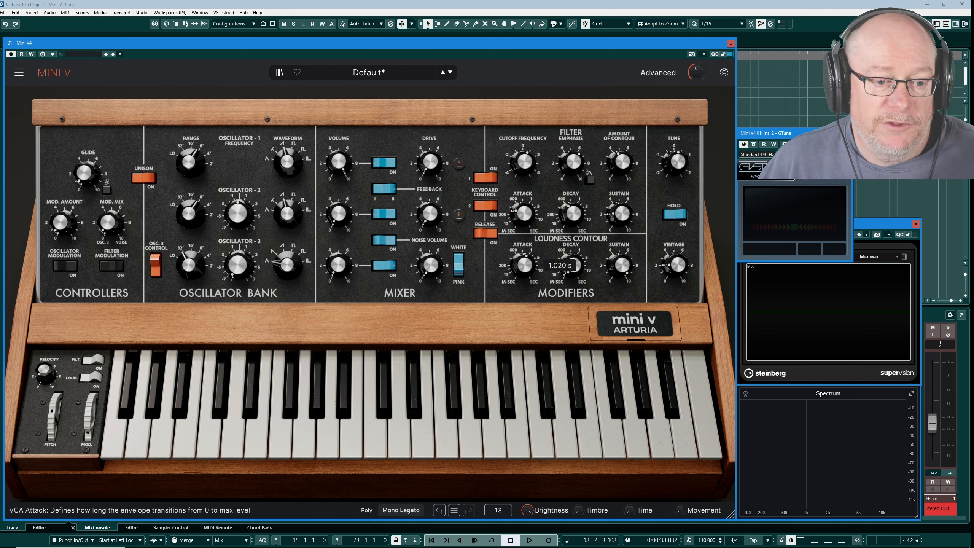
pyautogui.moveTo(560, 256)
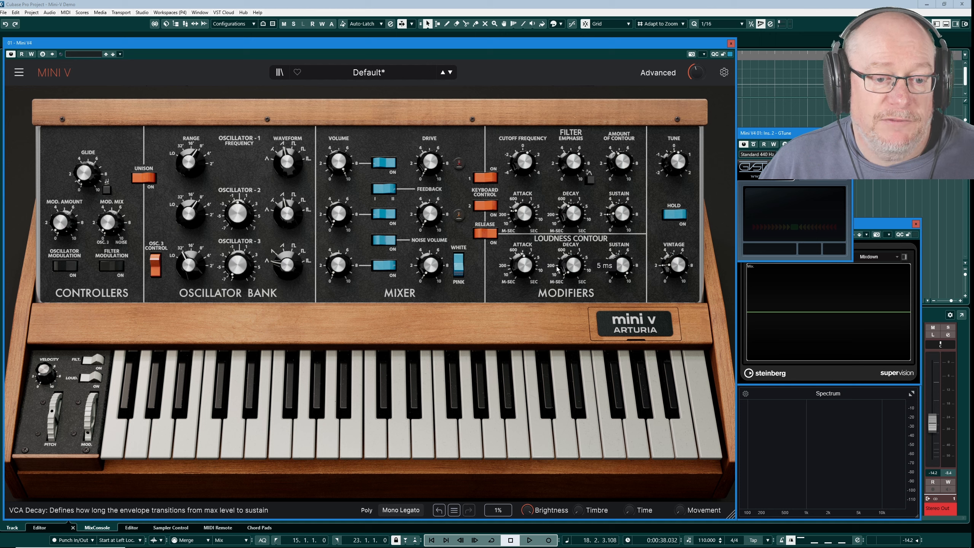
pyautogui.moveTo(582, 271); pyautogui.dragTo(621, 260)
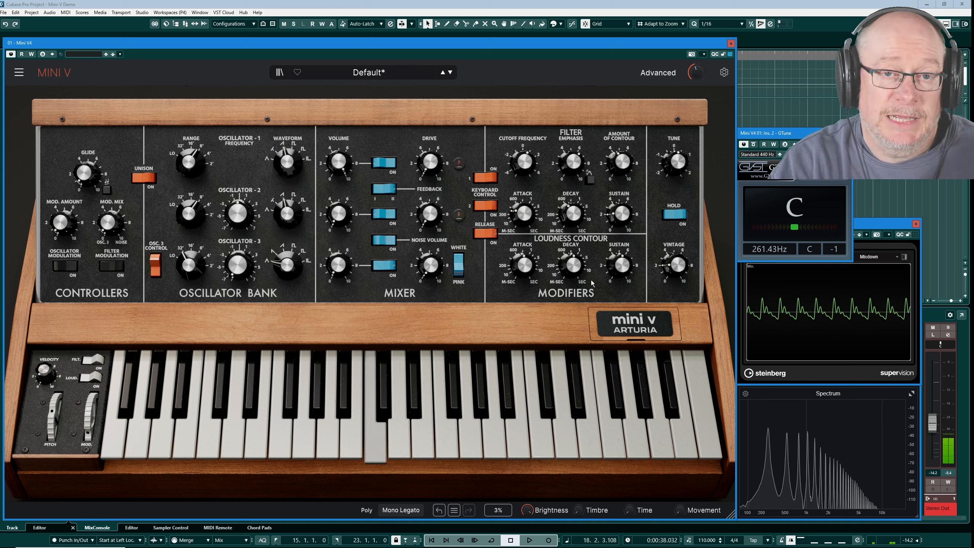
# - Sweep the loudness contour's attack to about 1.640 s and back down, and lower its sustain level
pyautogui.scroll(5, 528, 262)
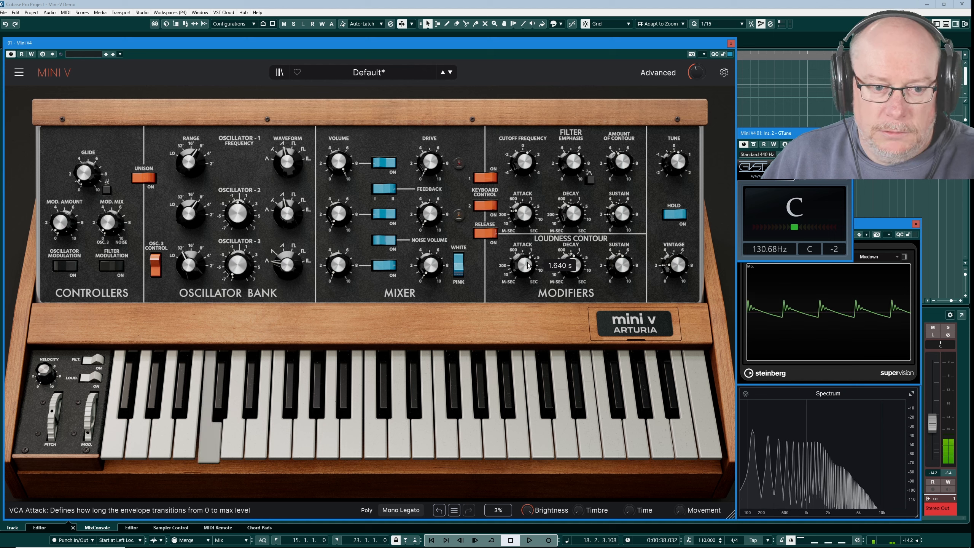
pyautogui.scroll(-3, 527, 263)
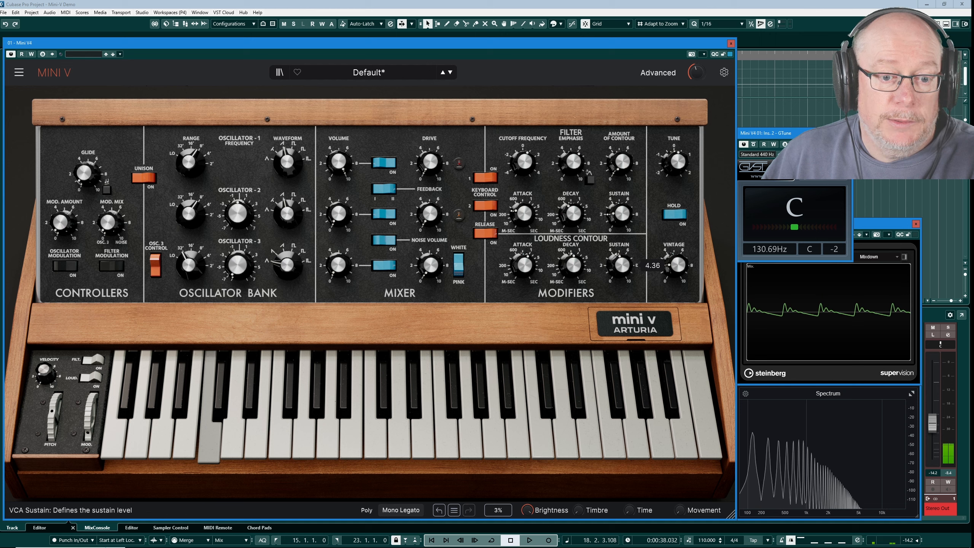
pyautogui.moveTo(621, 264); pyautogui.dragTo(621, 280)
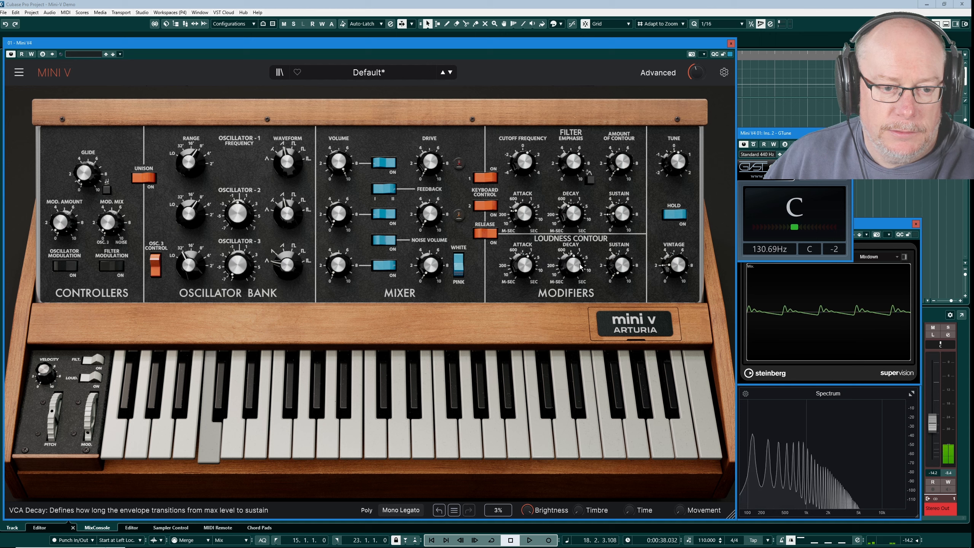
pyautogui.moveTo(584, 266)
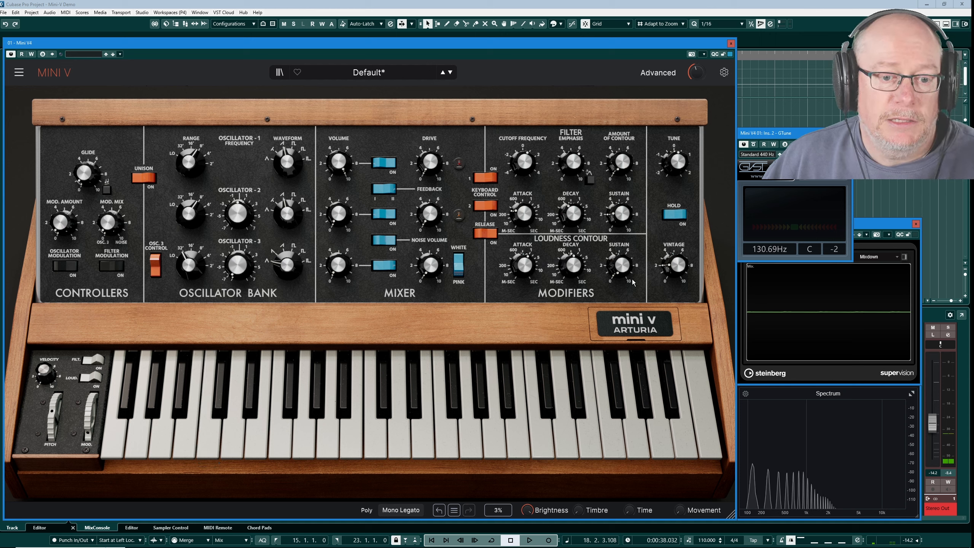
# - Adjust the filter's amount of contour and raise the filter envelope's sustain level
pyautogui.moveTo(628, 271)
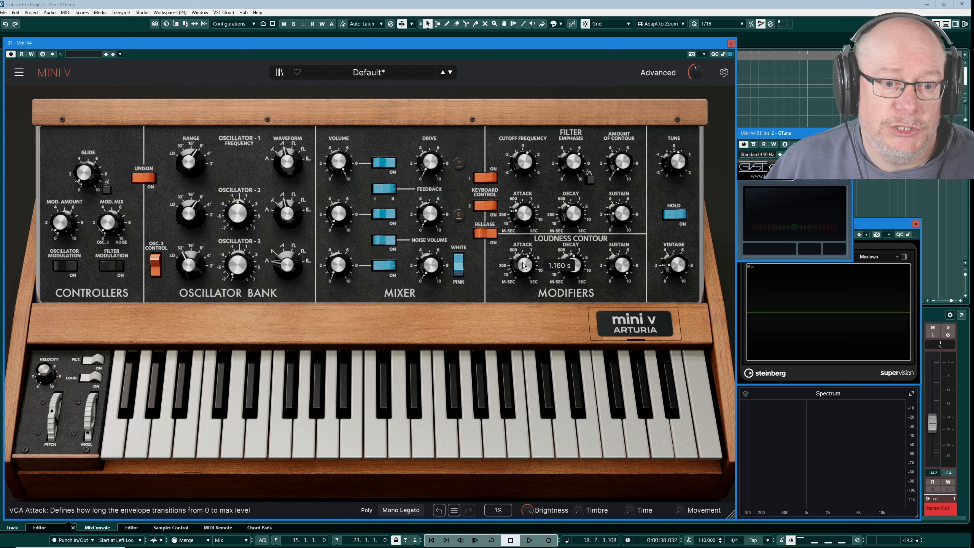
pyautogui.moveTo(620, 163); pyautogui.dragTo(614, 163)
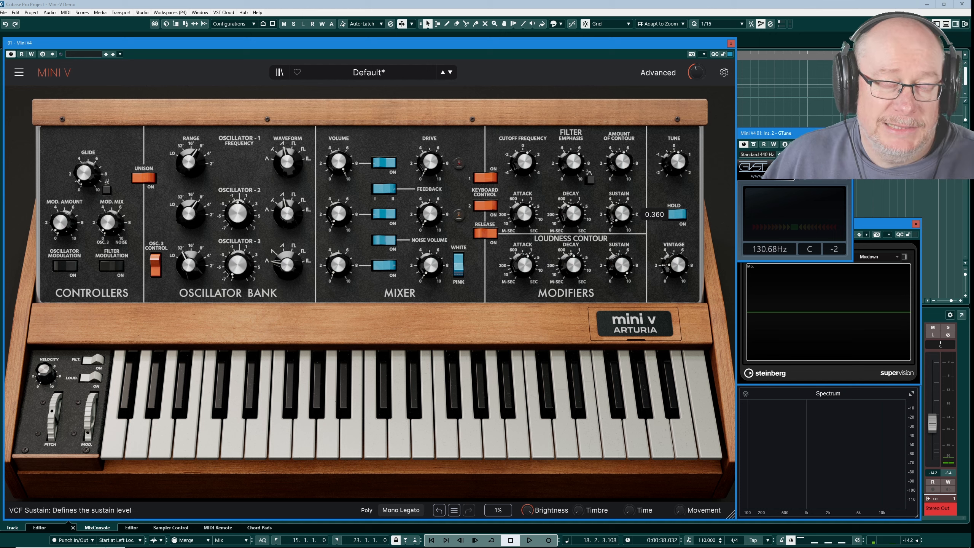
pyautogui.moveTo(620, 214); pyautogui.dragTo(620, 207)
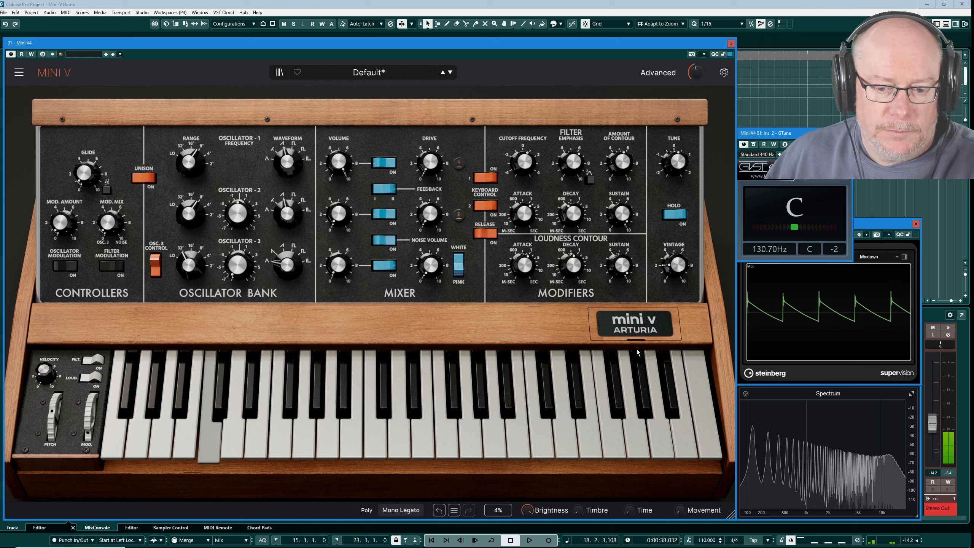
pyautogui.moveTo(519, 213)
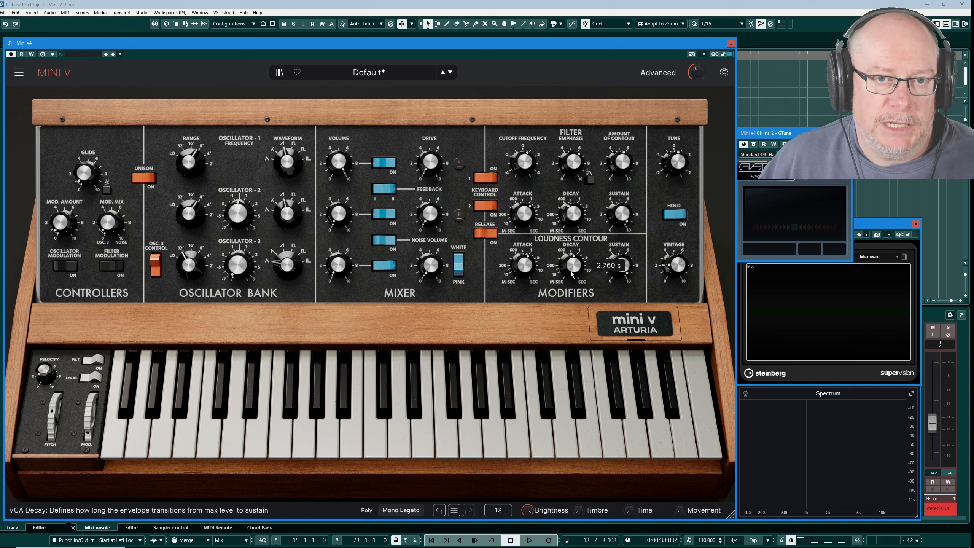
pyautogui.moveTo(530, 270)
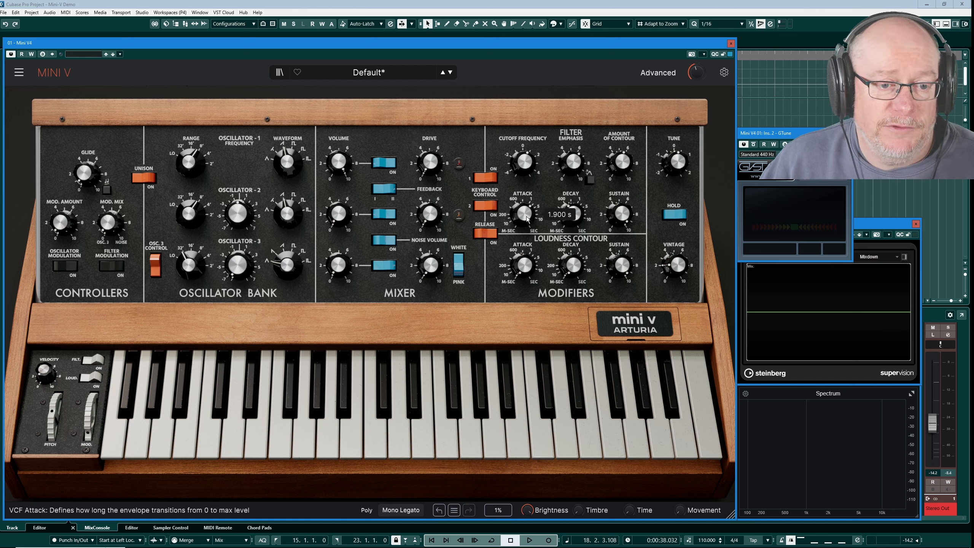
pyautogui.moveTo(571, 222)
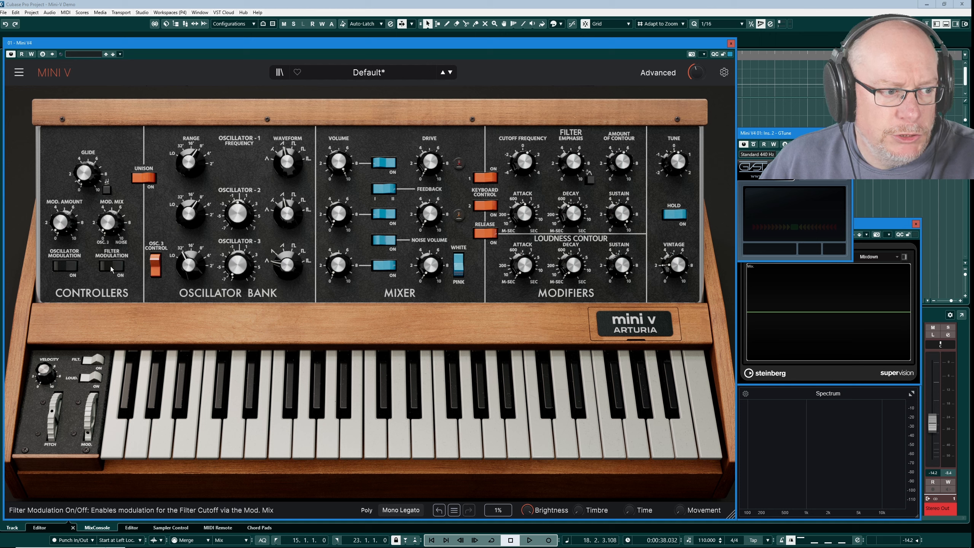
# - Lower the filter envelope's sustain level and adjust the modulation amount in the controllers section
pyautogui.click(57, 268)
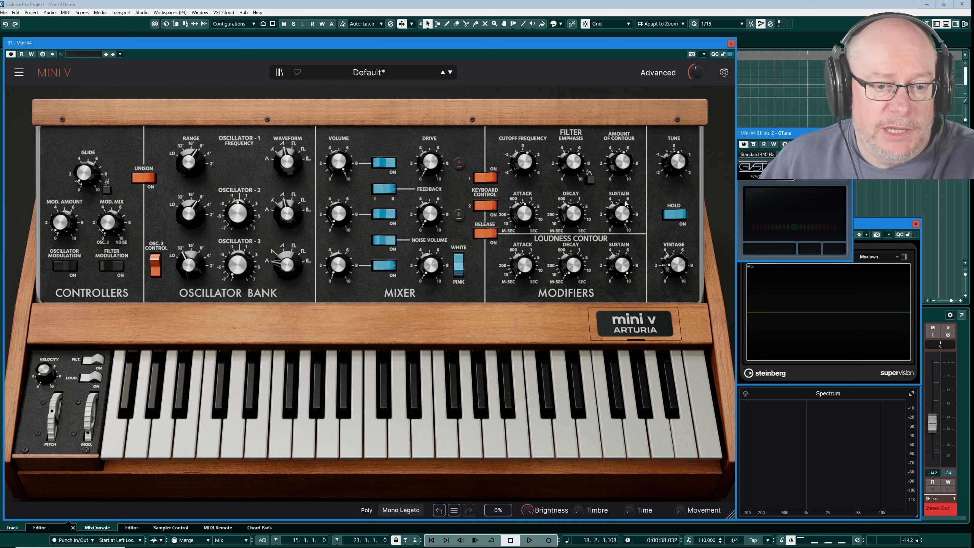
pyautogui.moveTo(624, 209)
pyautogui.moveTo(625, 209); pyautogui.dragTo(624, 260)
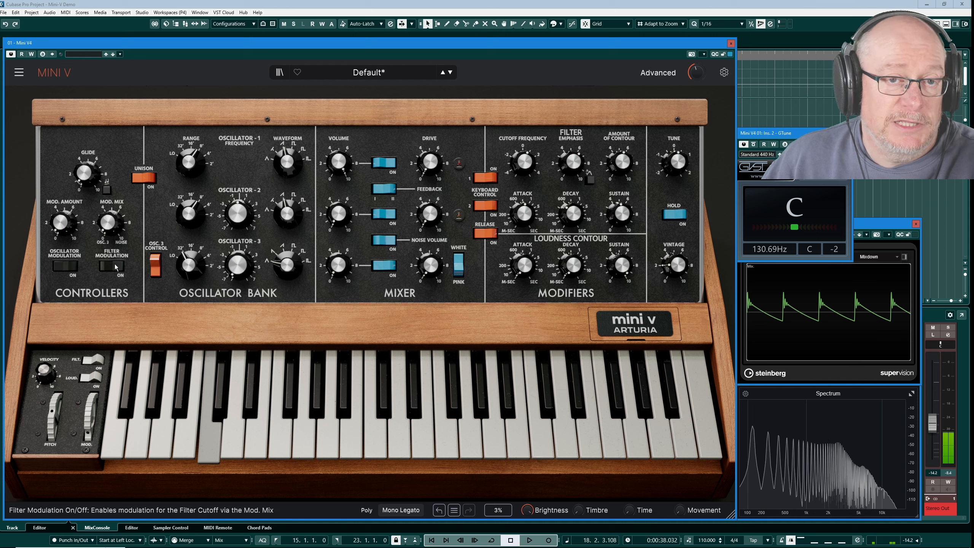
pyautogui.moveTo(73, 217); pyautogui.dragTo(74, 176)
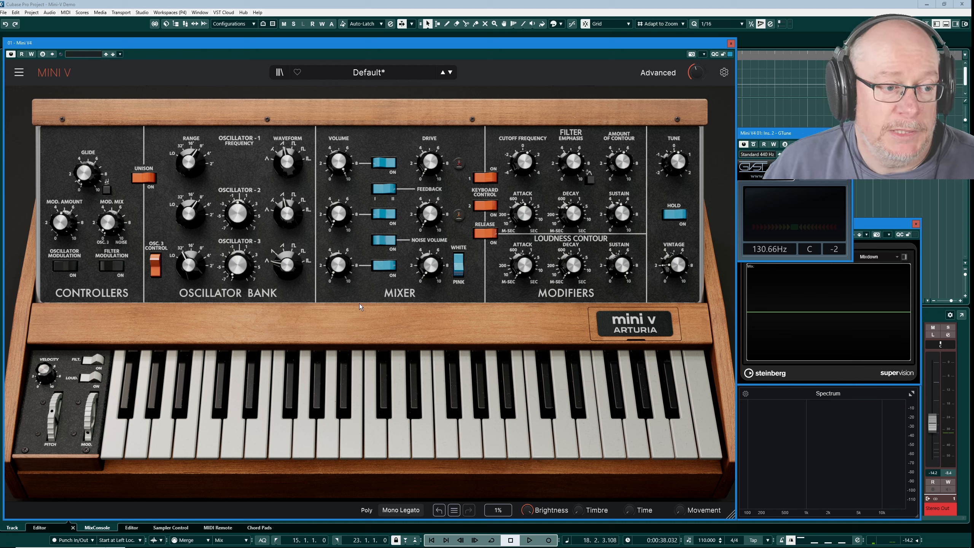
# - Sweep Oscillator 3's fine tuning and reset it to 0.00 semitones
pyautogui.moveTo(240, 264)
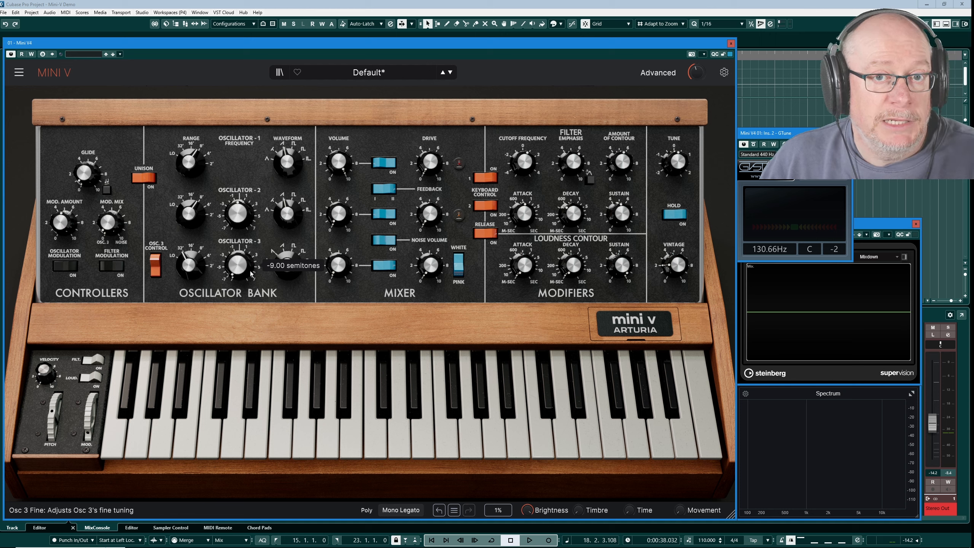
pyautogui.moveTo(277, 265)
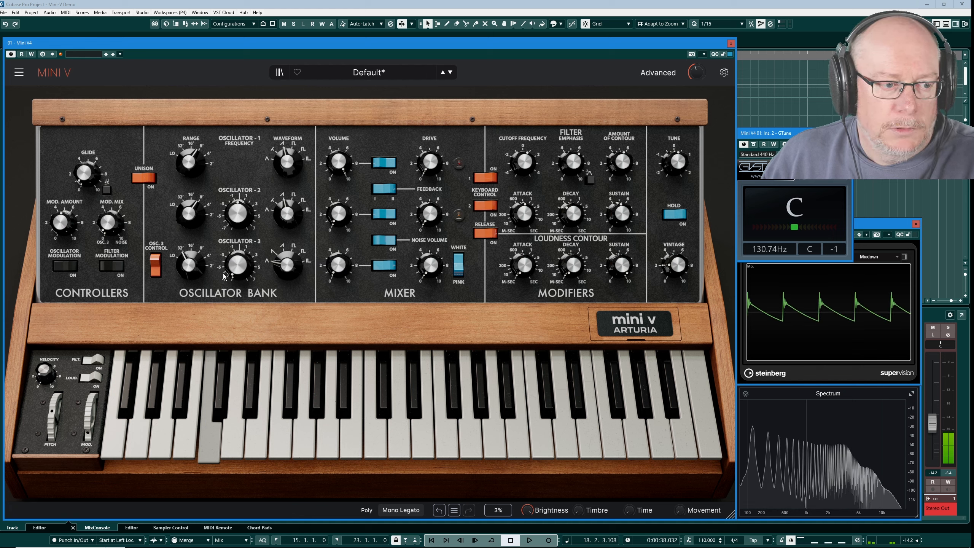
pyautogui.moveTo(237, 265)
pyautogui.mouseDown()
pyautogui.moveTo(238, 233)
pyautogui.moveTo(237, 265)
pyautogui.mouseUp()
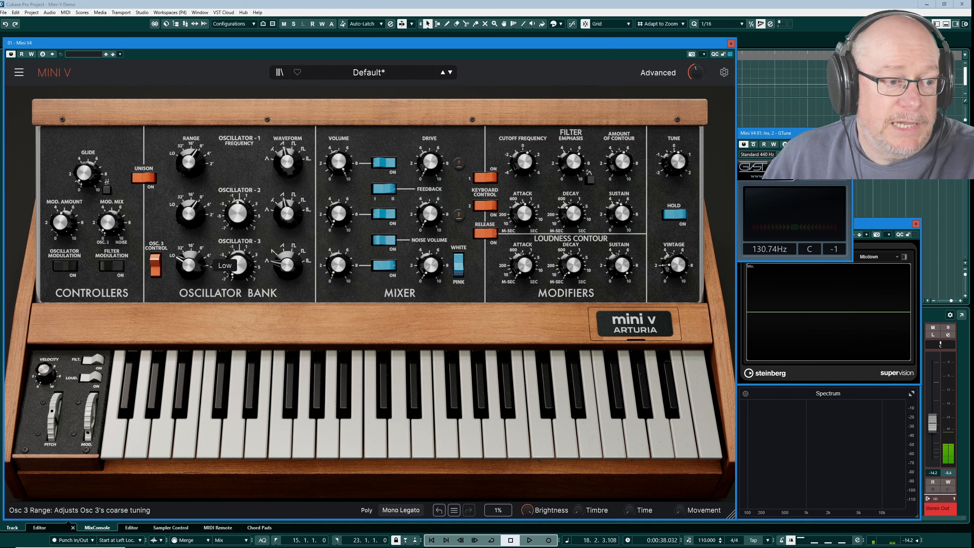
pyautogui.moveTo(237, 269); pyautogui.dragTo(237, 234)
pyautogui.doubleClick(240, 264)
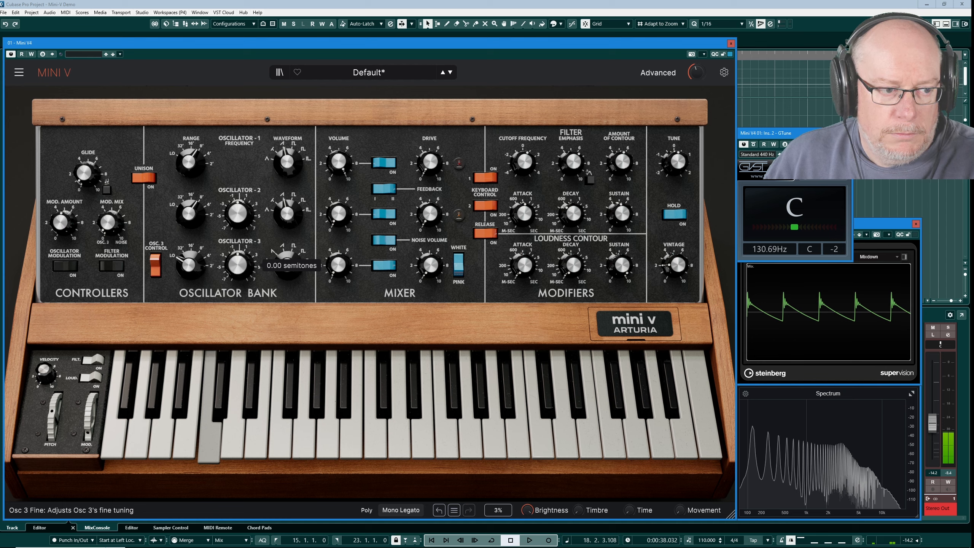
pyautogui.moveTo(237, 265)
pyautogui.mouseDown()
pyautogui.moveTo(238, 237)
pyautogui.moveTo(238, 265)
pyautogui.mouseUp()
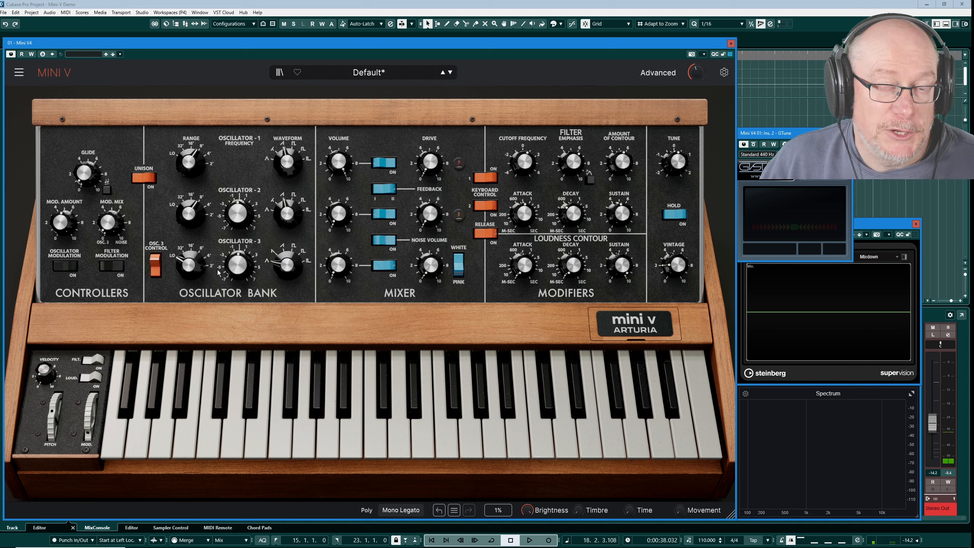
# - Detune Oscillator 3 in the oscillator bank by setting its fine tuning to 0.648 semitones
pyautogui.moveTo(245, 269)
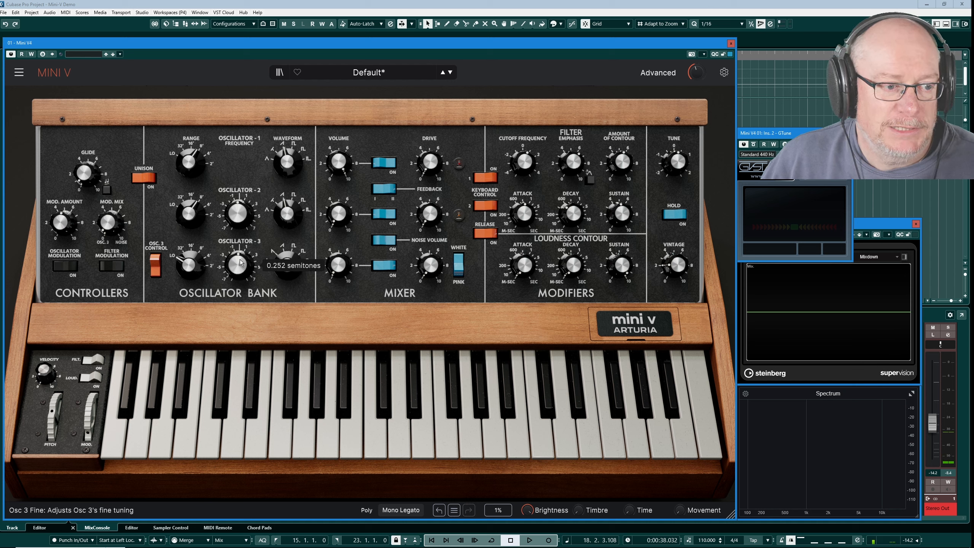
pyautogui.moveTo(523, 170)
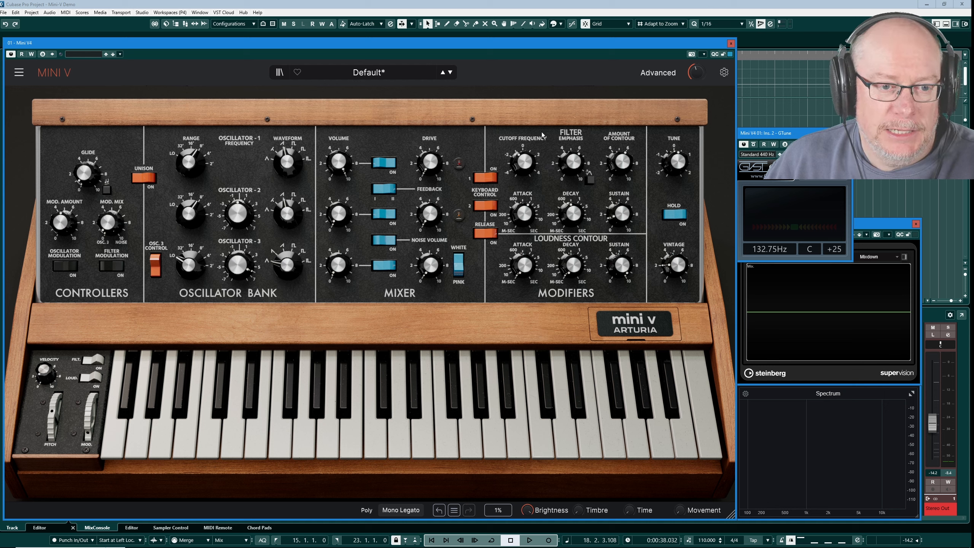
pyautogui.moveTo(524, 165)
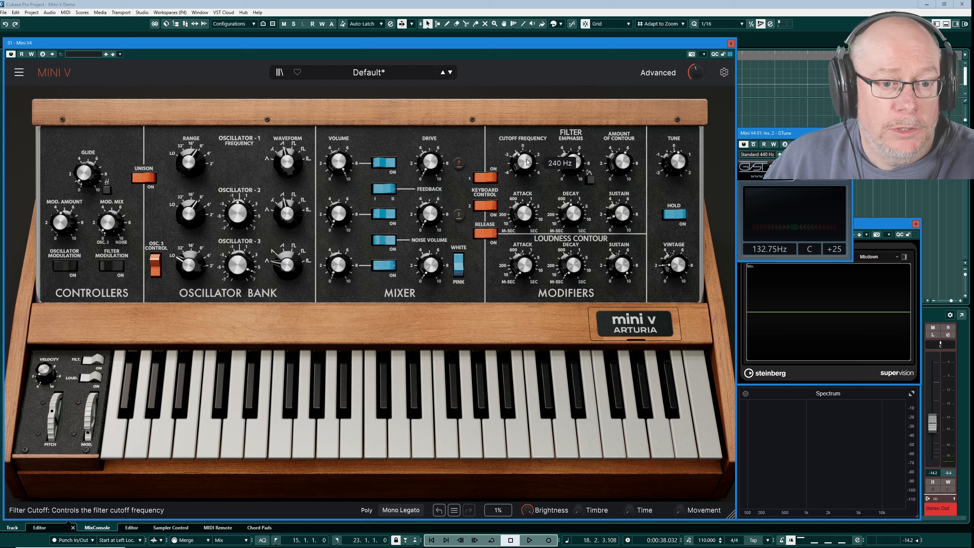
pyautogui.moveTo(620, 157)
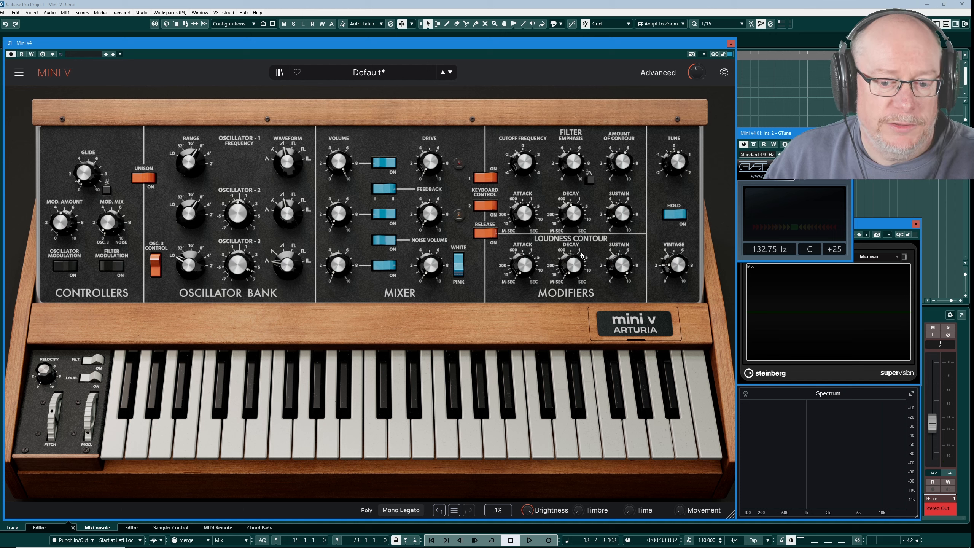
pyautogui.moveTo(573, 260)
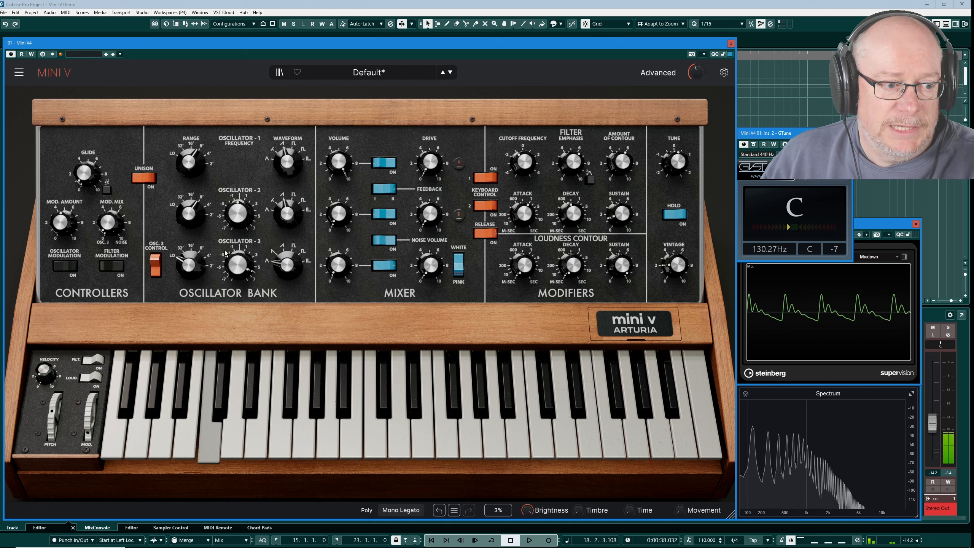
pyautogui.moveTo(226, 253); pyautogui.dragTo(238, 294)
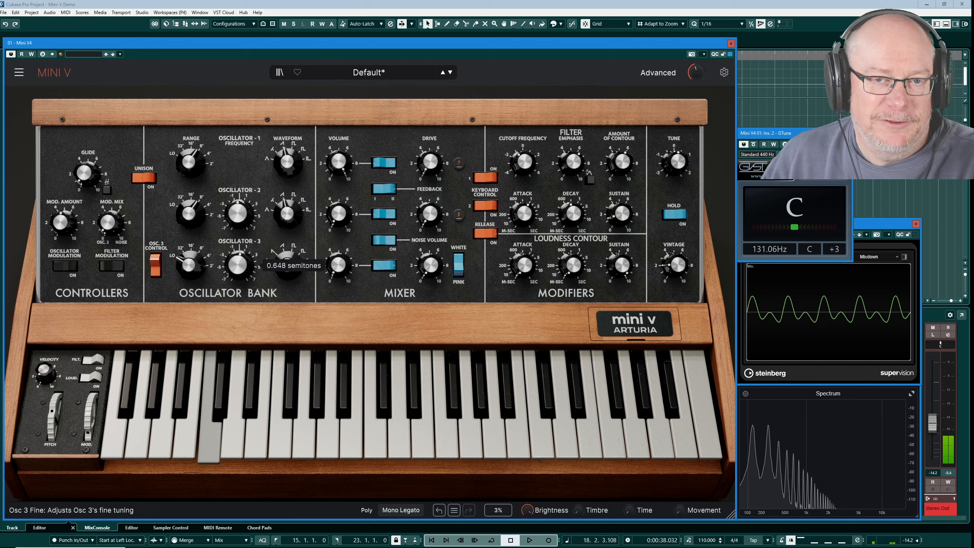